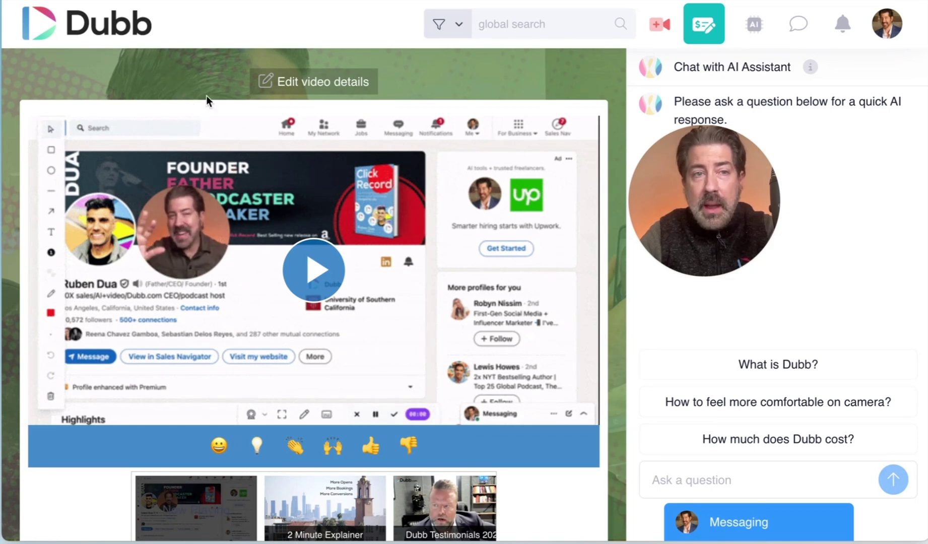
# Examine the video page's call-to-action buttons, playlist, embedded booking calendar and AI assistant chat.
pyautogui.scroll(-5, 250, 208)
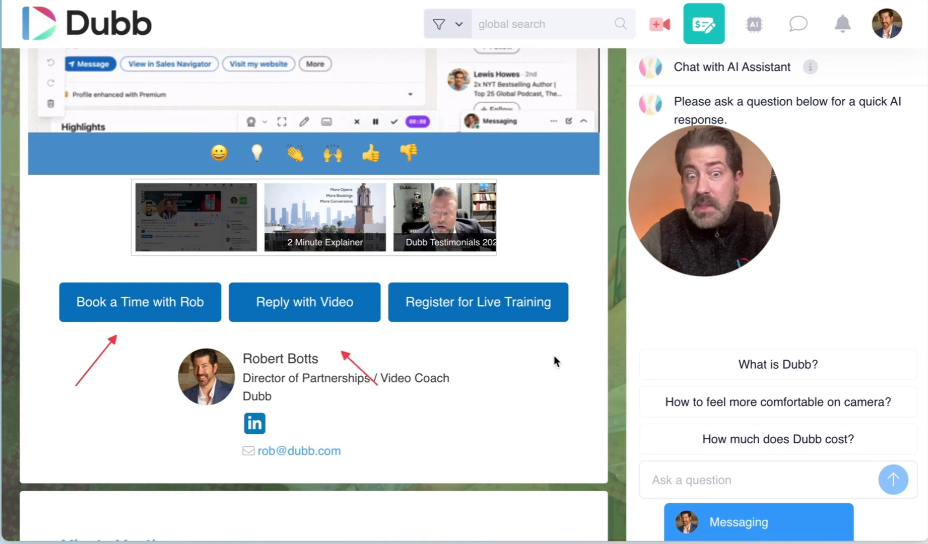
pyautogui.moveTo(554, 356)
pyautogui.mouseDown()
pyautogui.moveTo(508, 327)
pyautogui.moveTo(473, 321)
pyautogui.mouseUp()
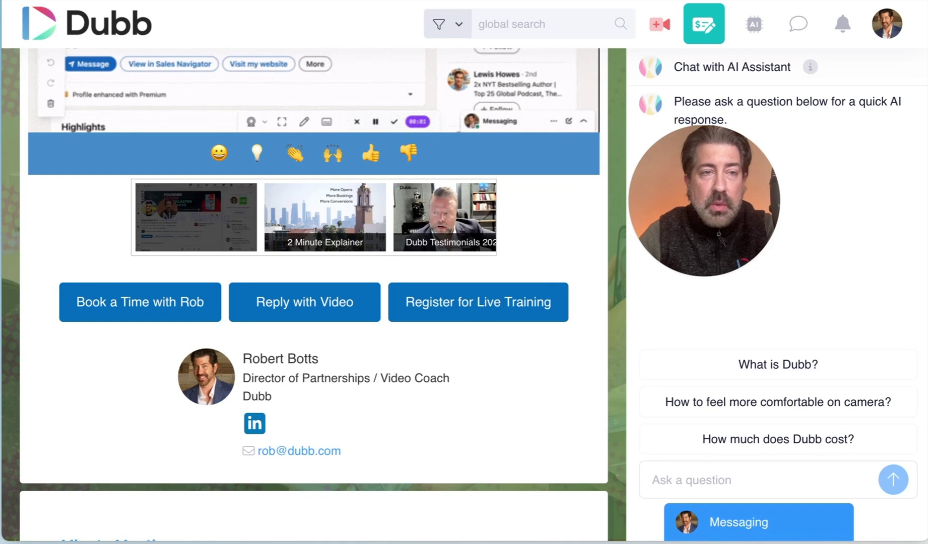
pyautogui.scroll(-7, 249, 233)
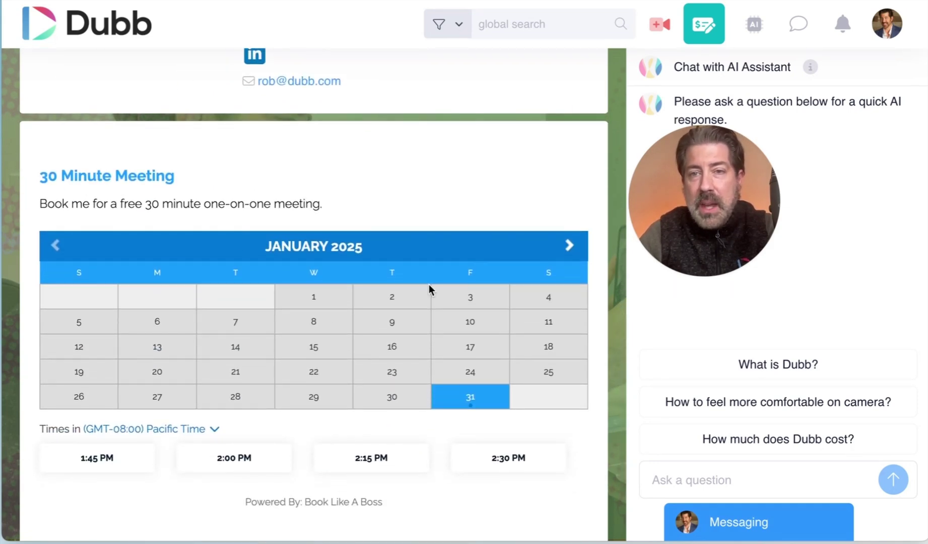
pyautogui.moveTo(652, 159)
pyautogui.moveTo(690, 166); pyautogui.dragTo(469, 117)
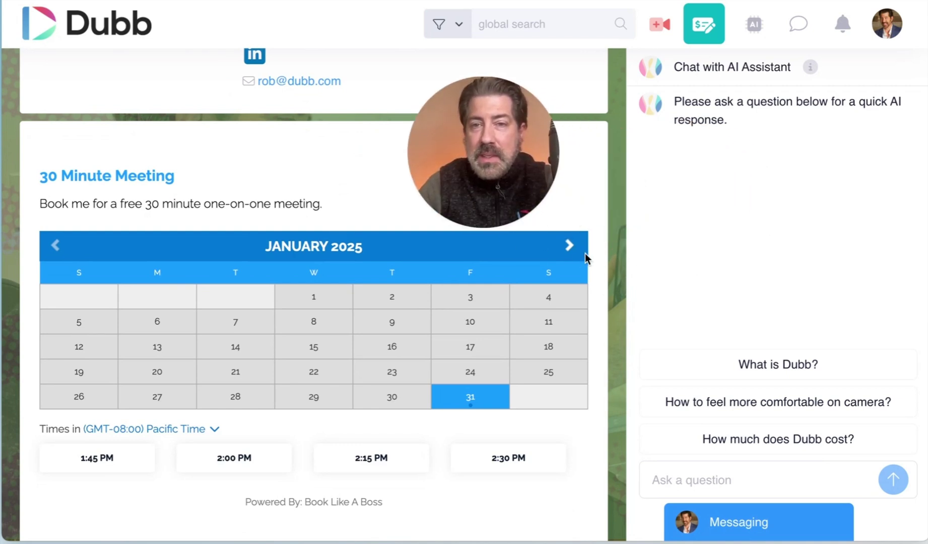
pyautogui.moveTo(585, 253)
pyautogui.mouseDown()
pyautogui.moveTo(638, 104)
pyautogui.moveTo(671, 85)
pyautogui.mouseUp()
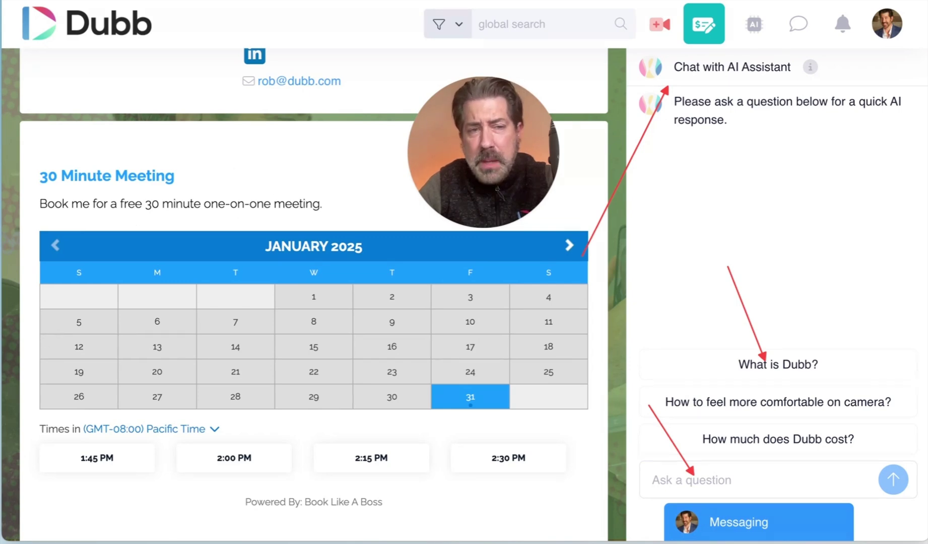
pyautogui.scroll(5, 233, 373)
pyautogui.scroll(6, 231, 373)
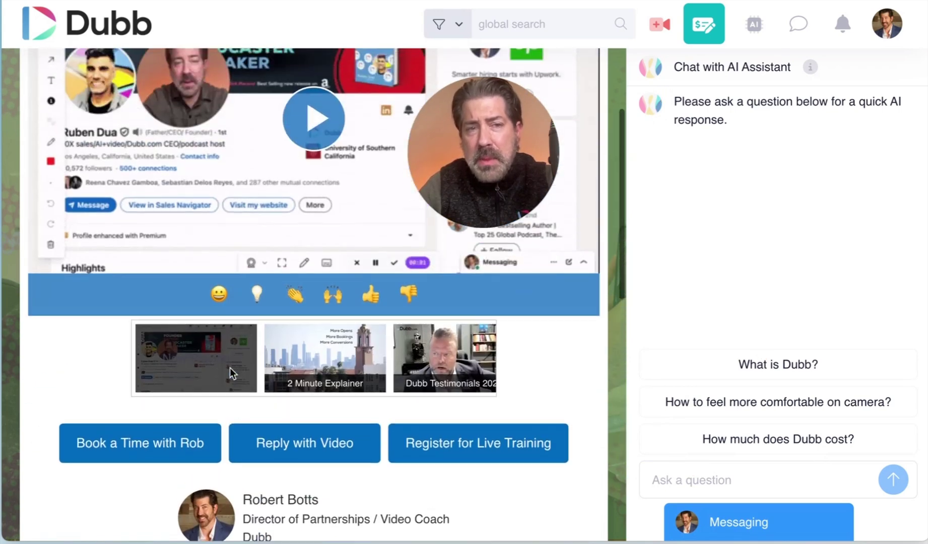
pyautogui.scroll(-3, 203, 374)
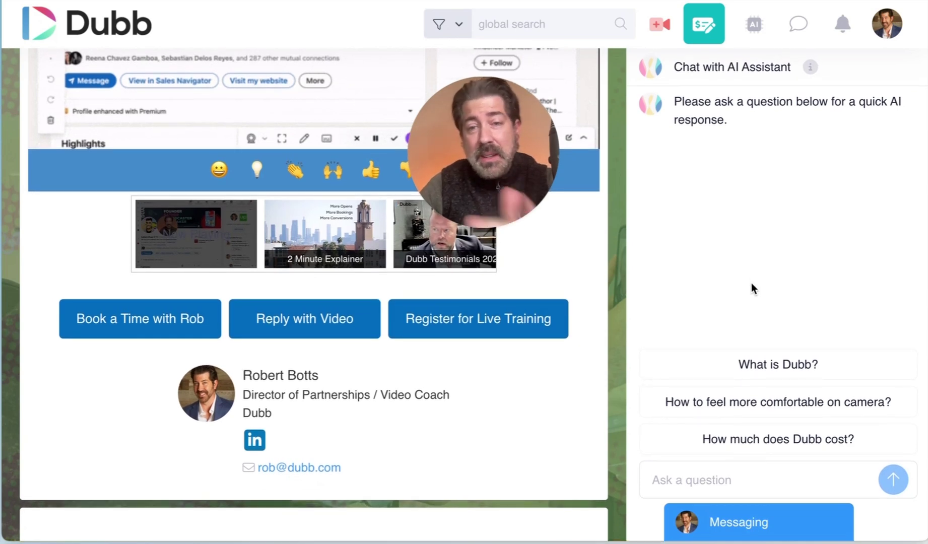
pyautogui.scroll(5, 591, 251)
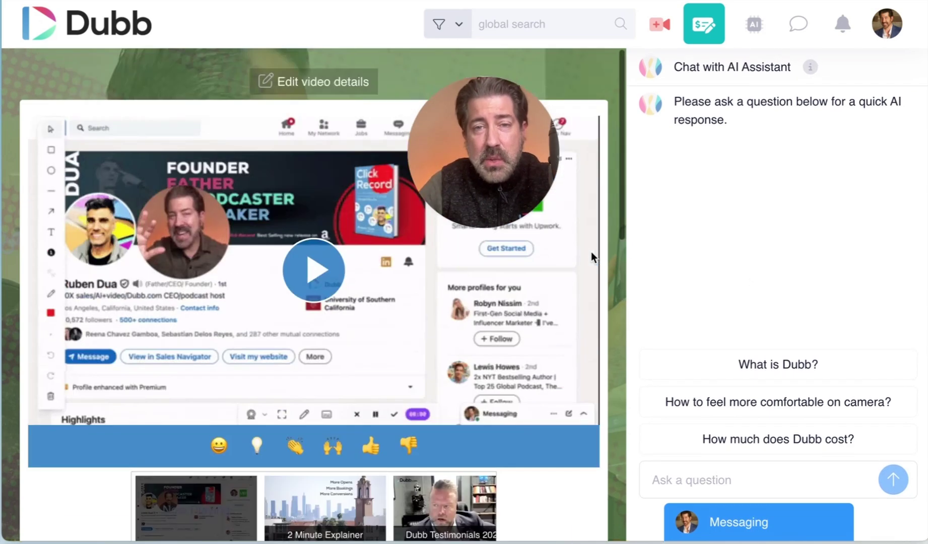
pyautogui.moveTo(503, 146); pyautogui.dragTo(612, 76)
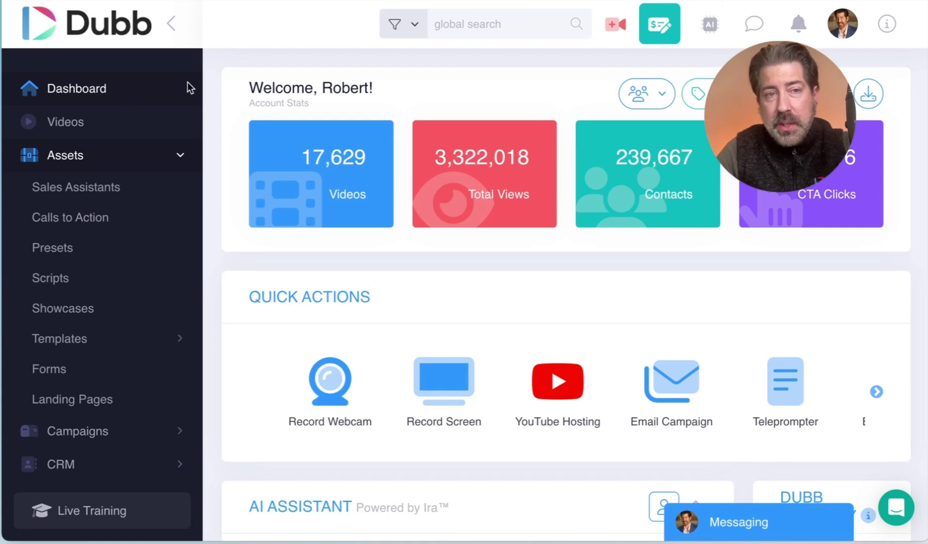
# Open the video page presets under Assets and dismiss the introductory video message.
pyautogui.moveTo(184, 72)
pyautogui.mouseDown()
pyautogui.moveTo(158, 109)
pyautogui.moveTo(113, 144)
pyautogui.mouseUp()
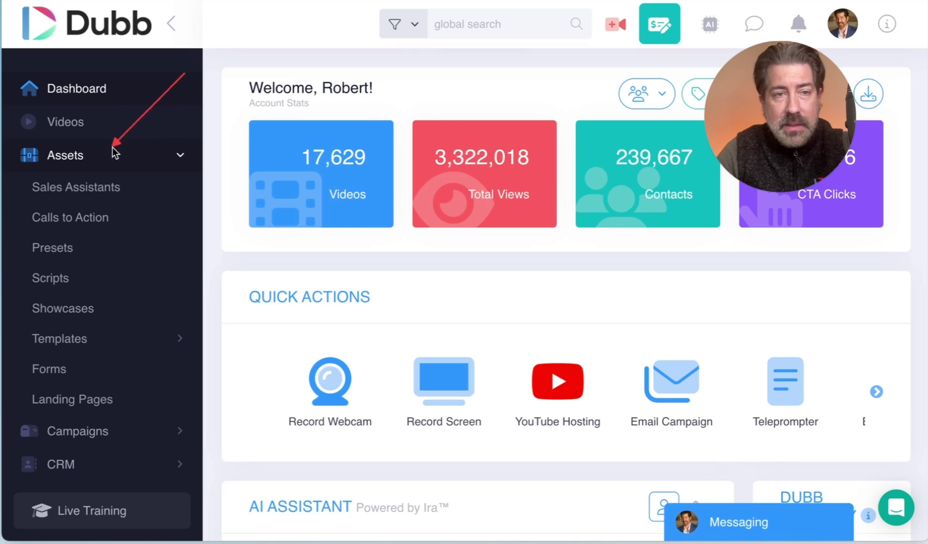
pyautogui.moveTo(180, 194); pyautogui.dragTo(98, 242)
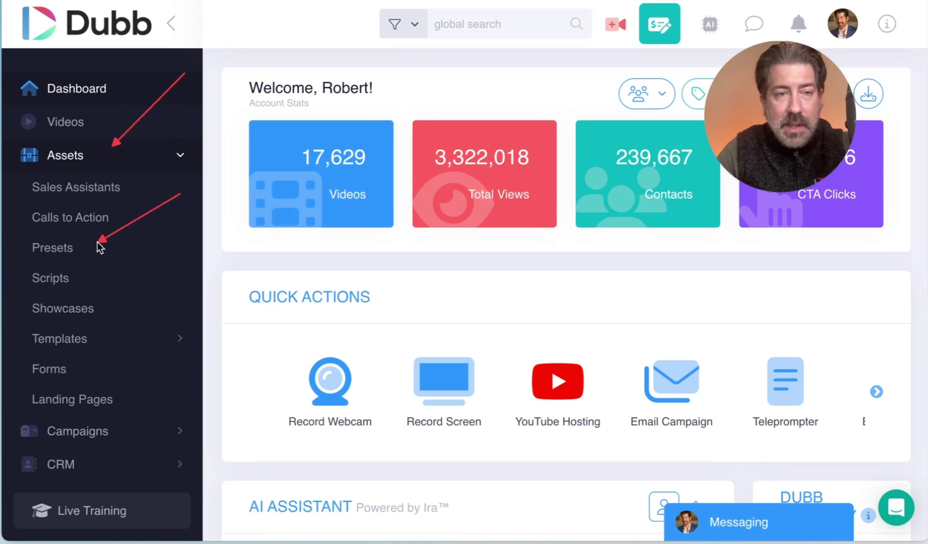
pyautogui.press('Escape')
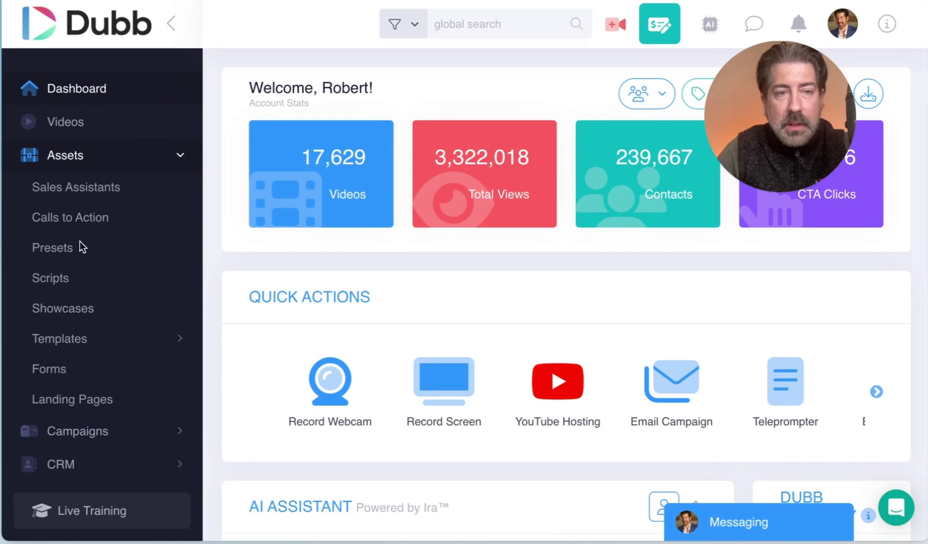
pyautogui.click(66, 251)
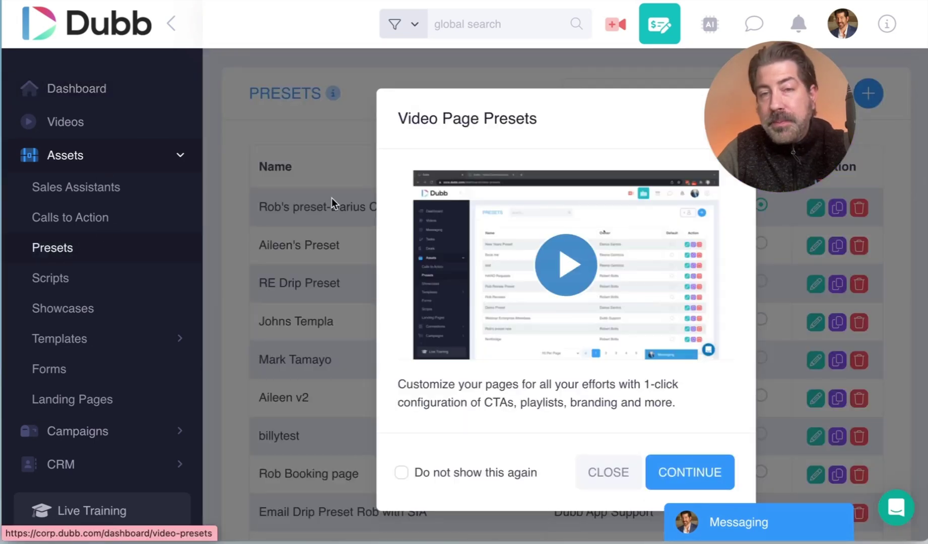
pyautogui.moveTo(795, 68); pyautogui.dragTo(126, 61)
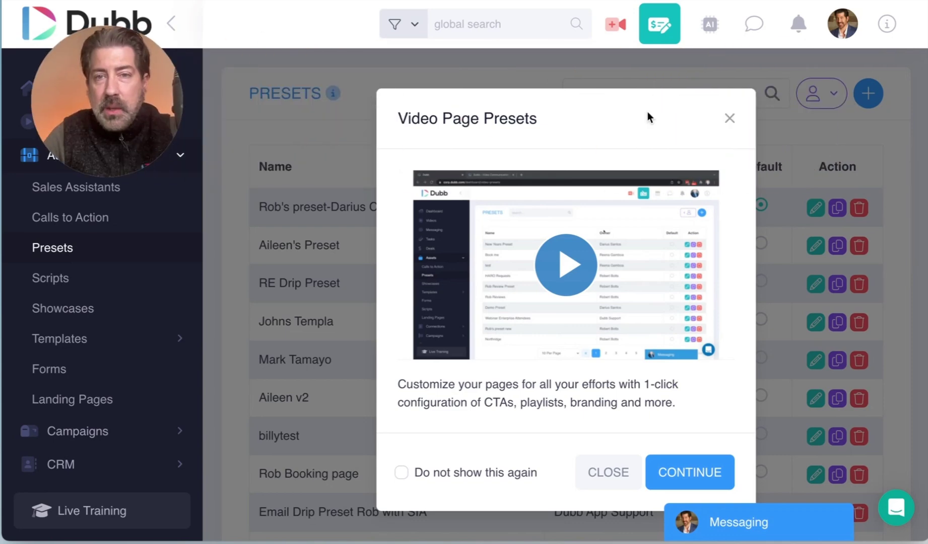
pyautogui.click(730, 119)
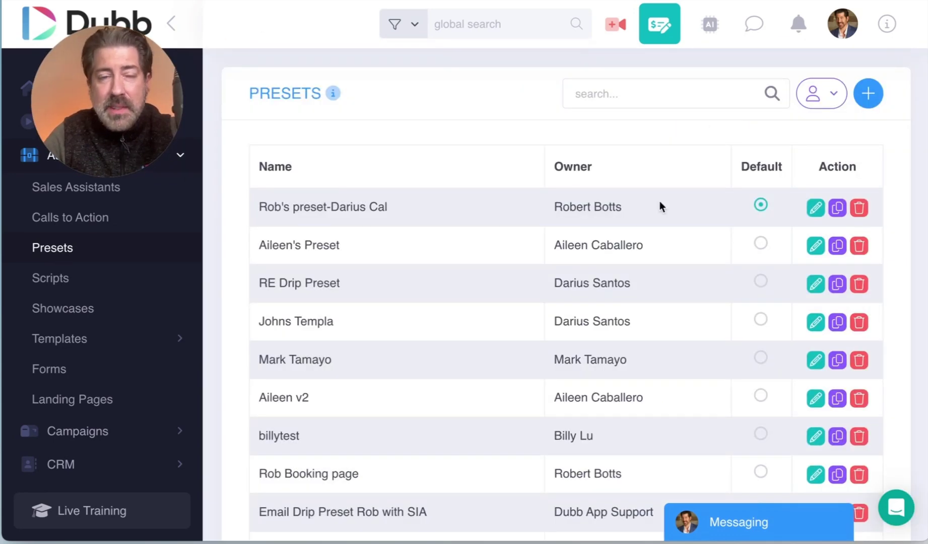
# Look over the existing presets and start creating a new video preset.
pyautogui.scroll(-5, 642, 299)
pyautogui.scroll(5, 642, 299)
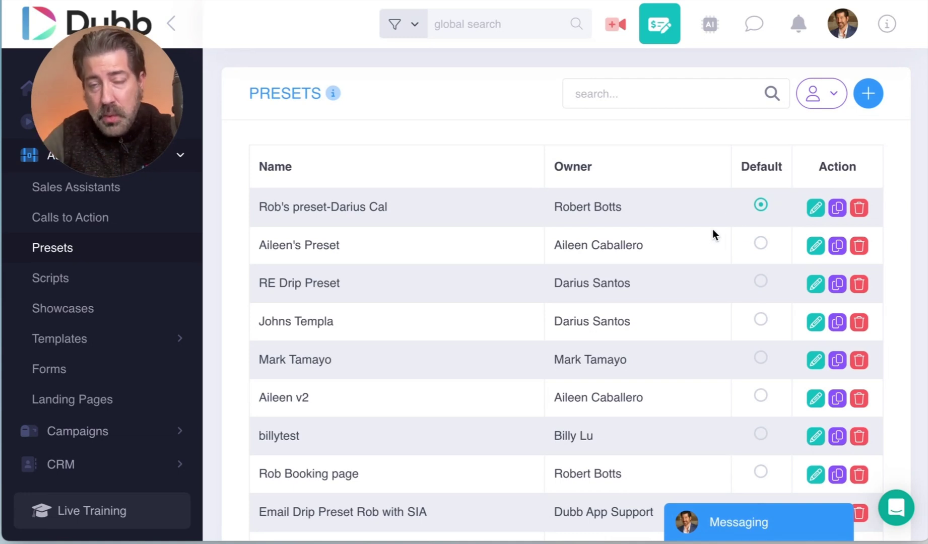
pyautogui.click(868, 95)
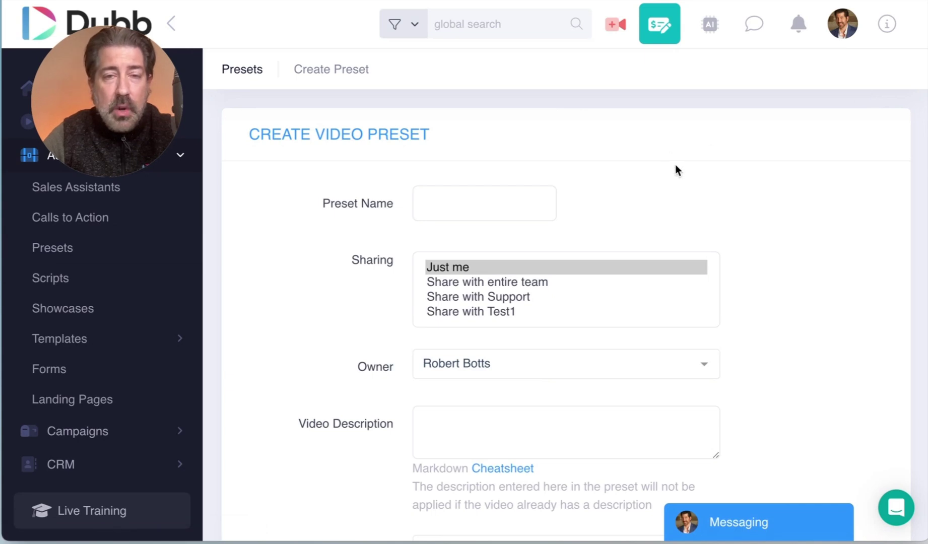
# Try the Share with Support and Share with entire team options, and return the preset's sharing to Just me.
pyautogui.scroll(-1, 685, 180)
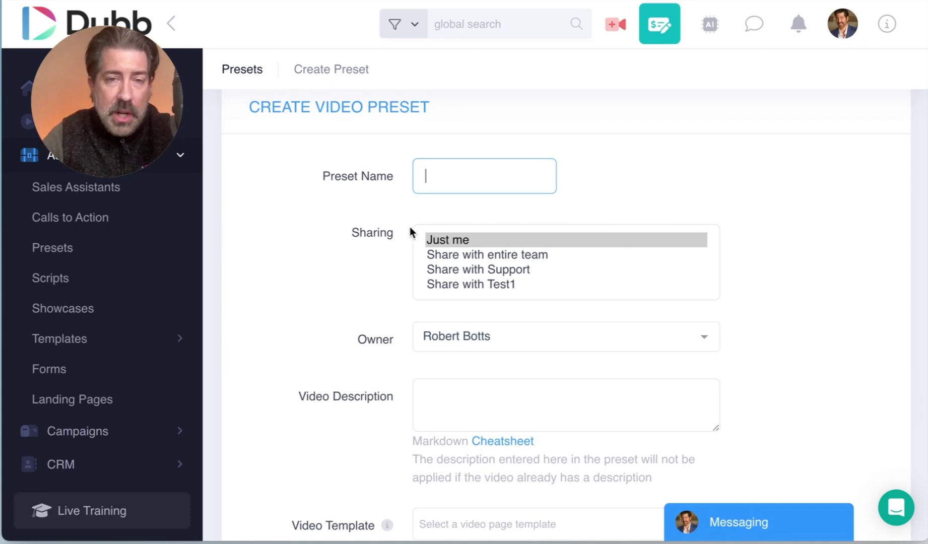
pyautogui.click(467, 269)
pyautogui.click(467, 256)
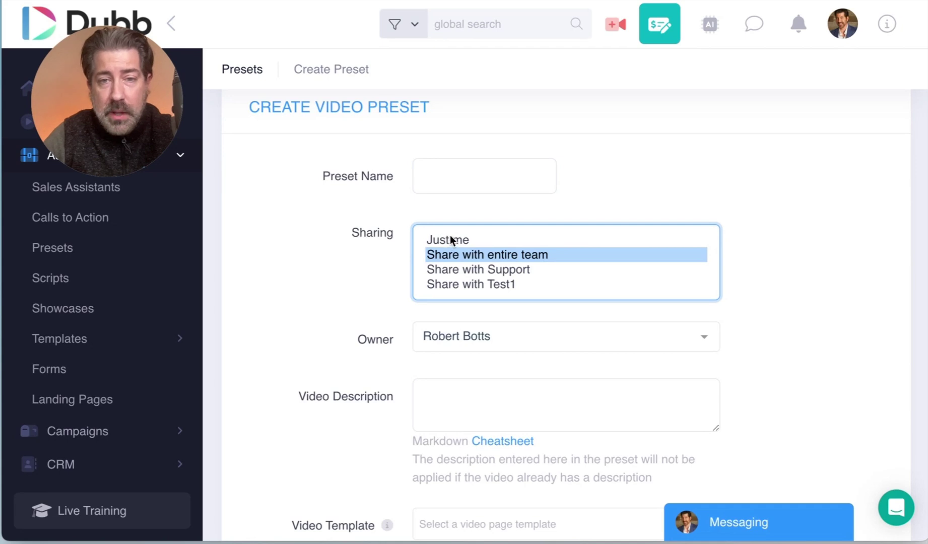
pyautogui.click(450, 237)
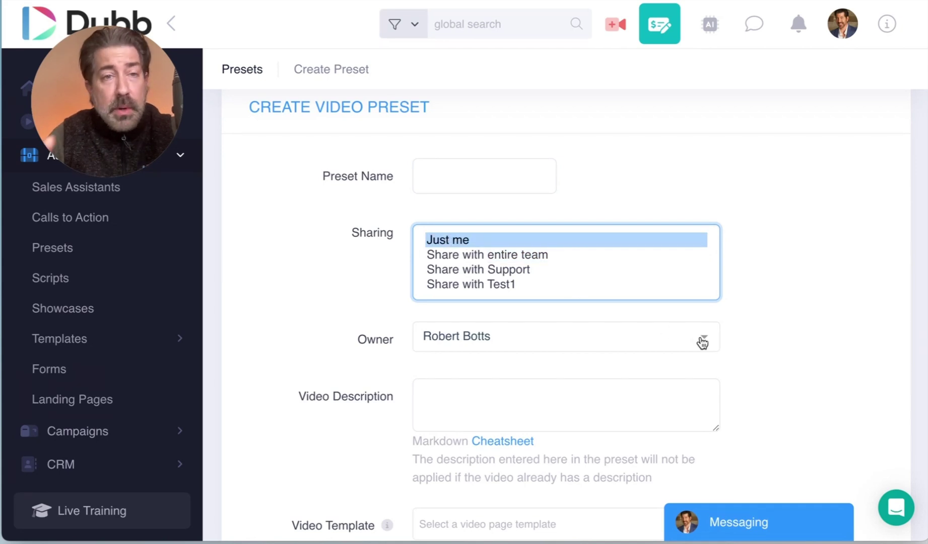
# Add the "Become a Dubb Partner!" call-to-action and the BLAB booking call-to-action to the preset.
pyautogui.scroll(-4, 789, 330)
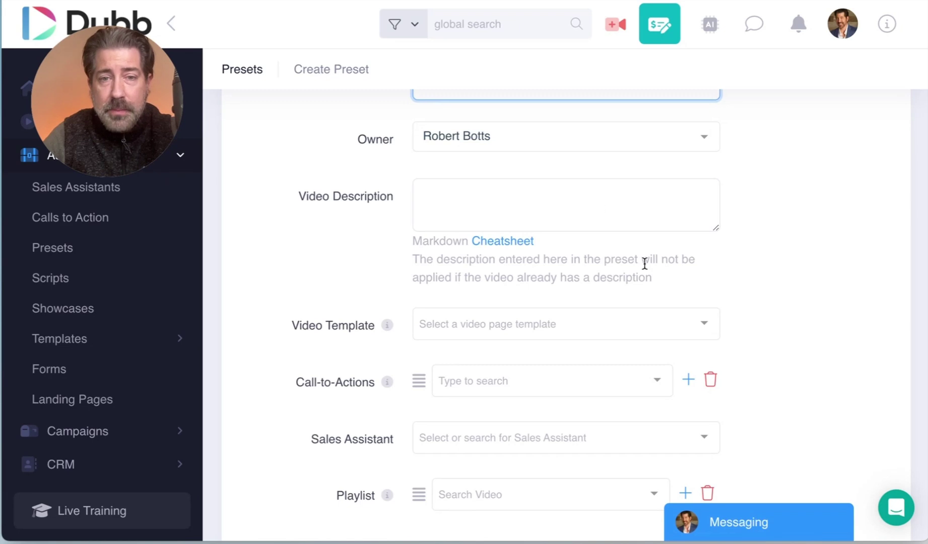
pyautogui.scroll(-2, 644, 263)
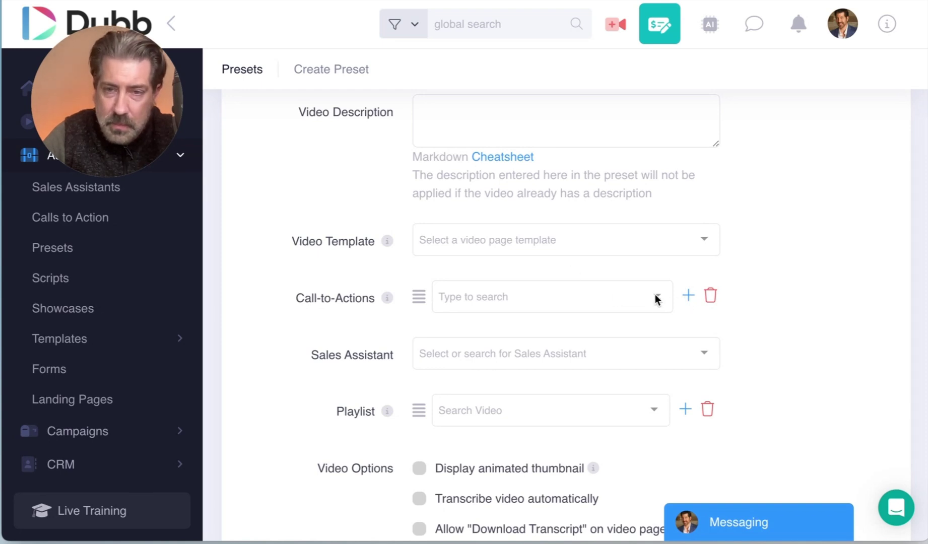
pyautogui.click(592, 295)
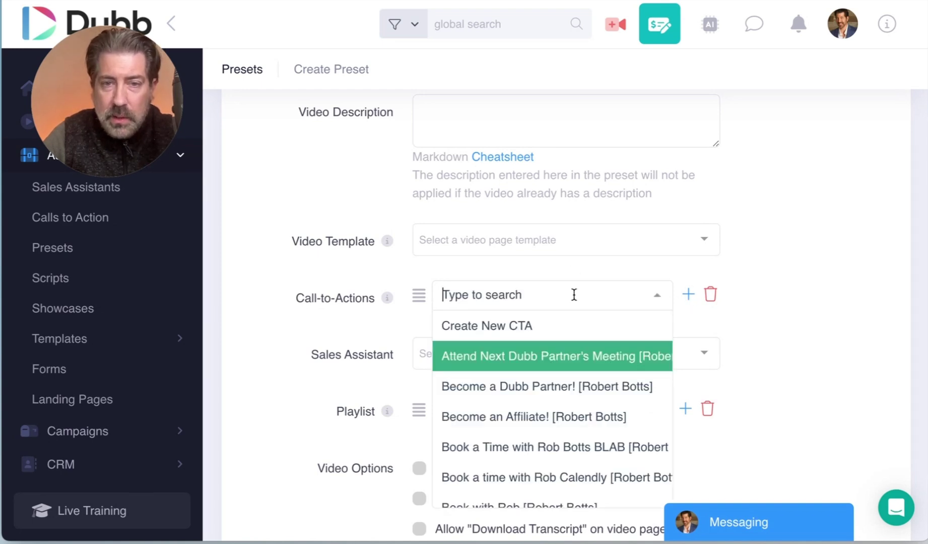
pyautogui.click(551, 388)
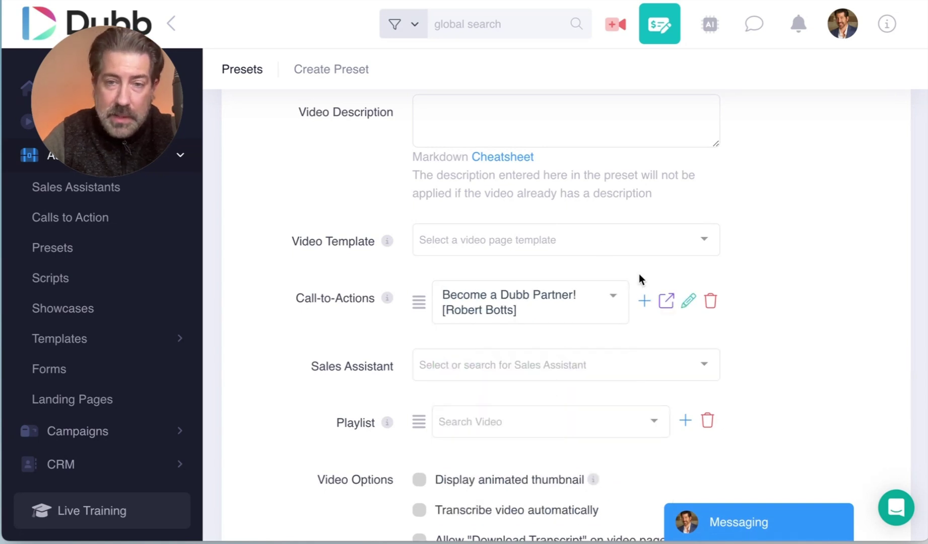
pyautogui.click(645, 301)
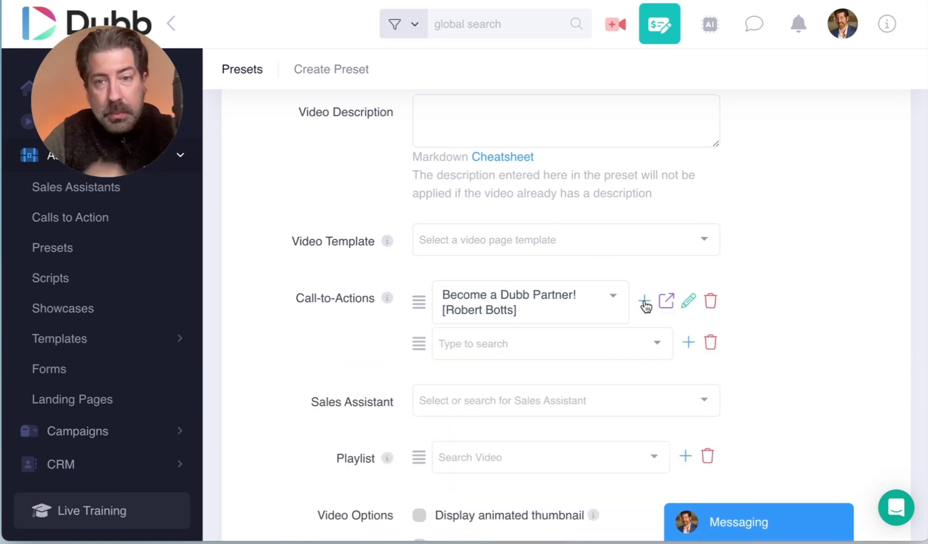
pyautogui.click(559, 343)
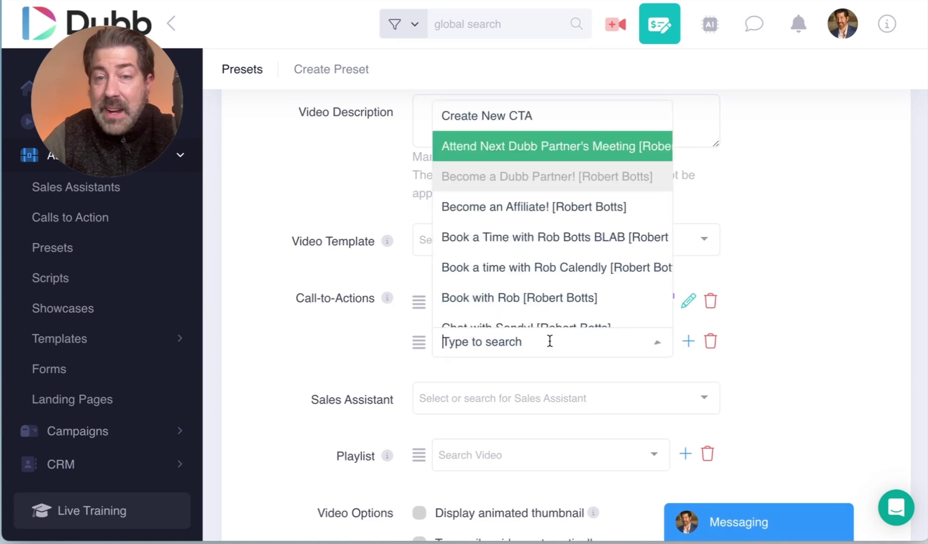
pyautogui.click(548, 238)
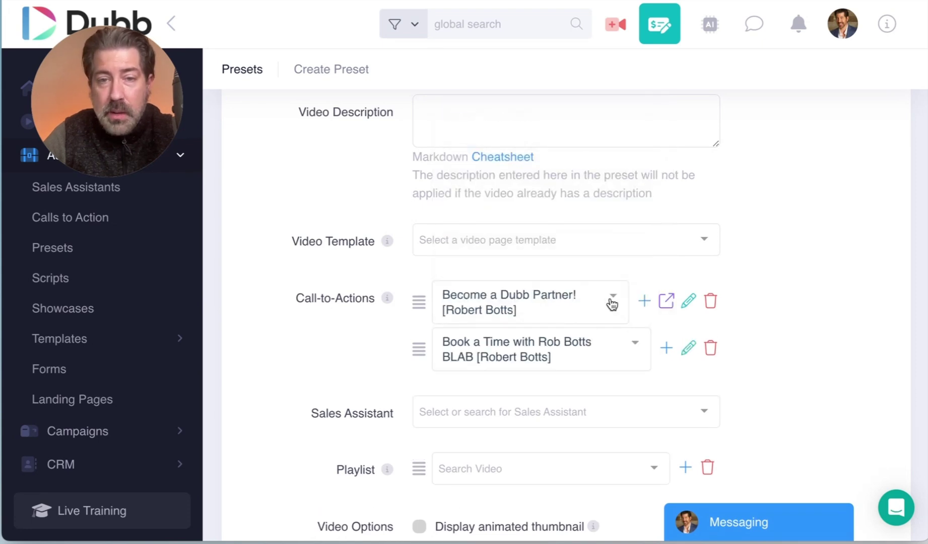
# Add the short "Book with" call-to-action as a third entry and move it above the BLAB booking one.
pyautogui.click(668, 351)
pyautogui.click(535, 397)
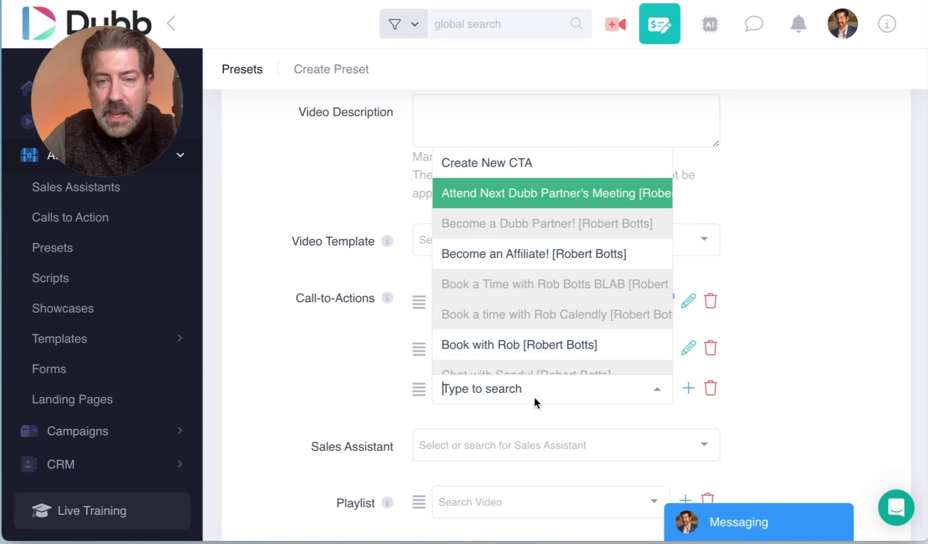
pyautogui.click(513, 345)
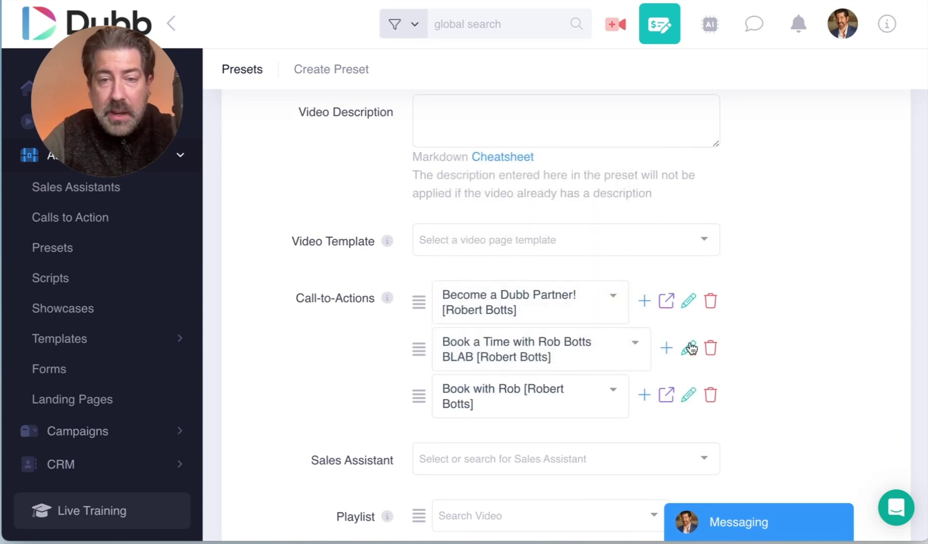
pyautogui.moveTo(420, 394); pyautogui.dragTo(421, 345)
# View the sales assistants available for the preset without choosing one.
pyautogui.scroll(-3, 580, 391)
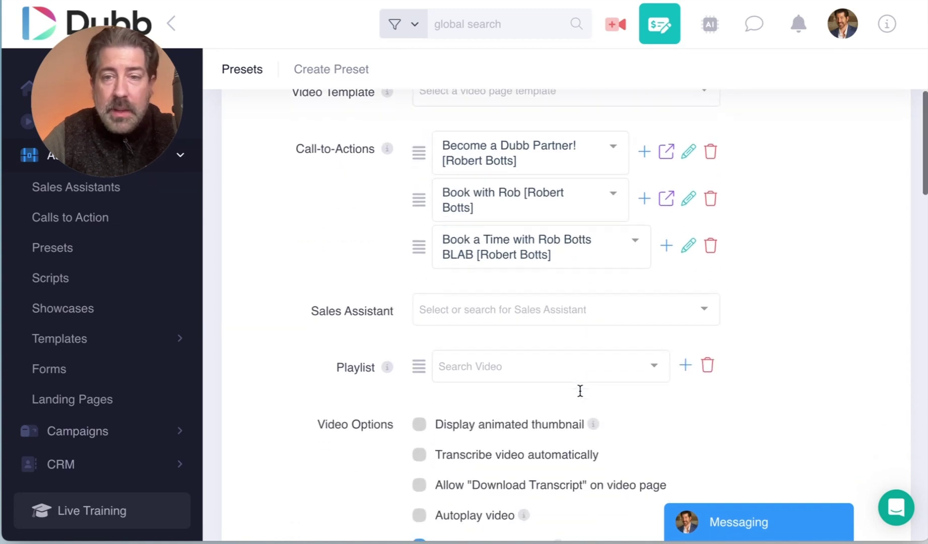
pyautogui.click(655, 308)
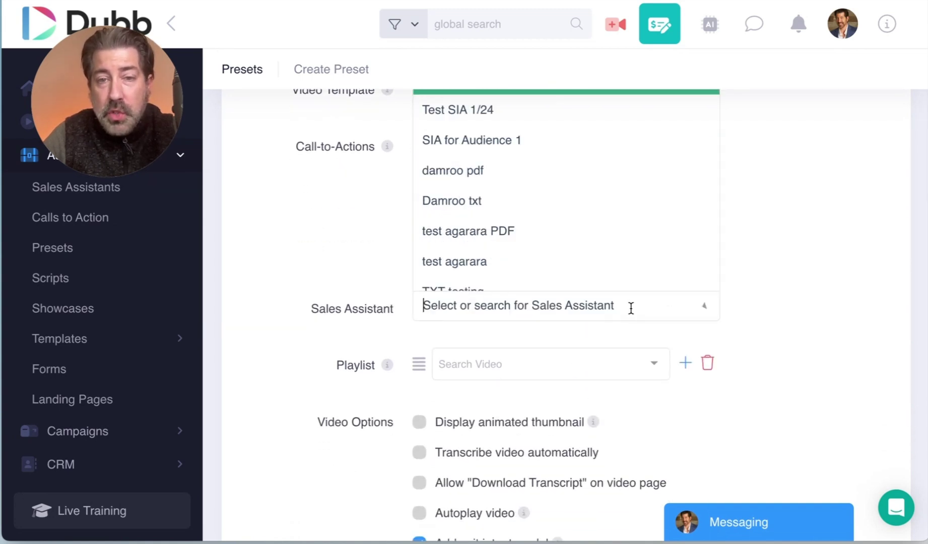
pyautogui.click(757, 282)
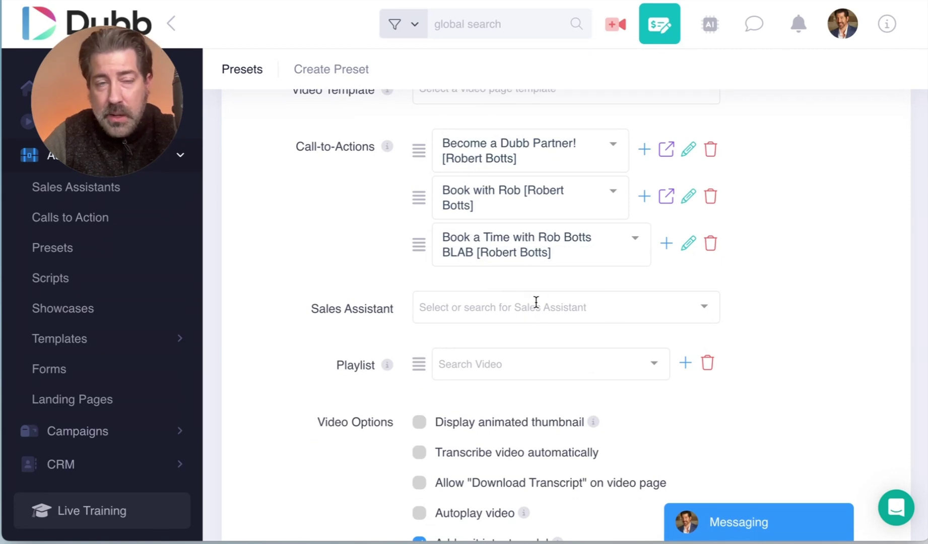
# Add "Dubb Desktop Video - 01/31/2025" and "Video Created with Dubb on Jan 31, 2025" to the playlist, moving the second video above the first.
pyautogui.scroll(-2, 568, 331)
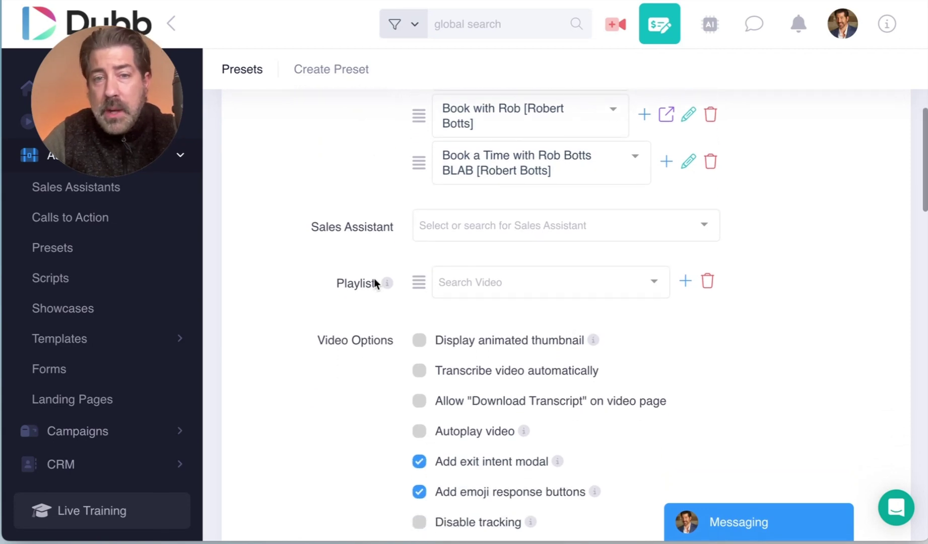
pyautogui.click(603, 282)
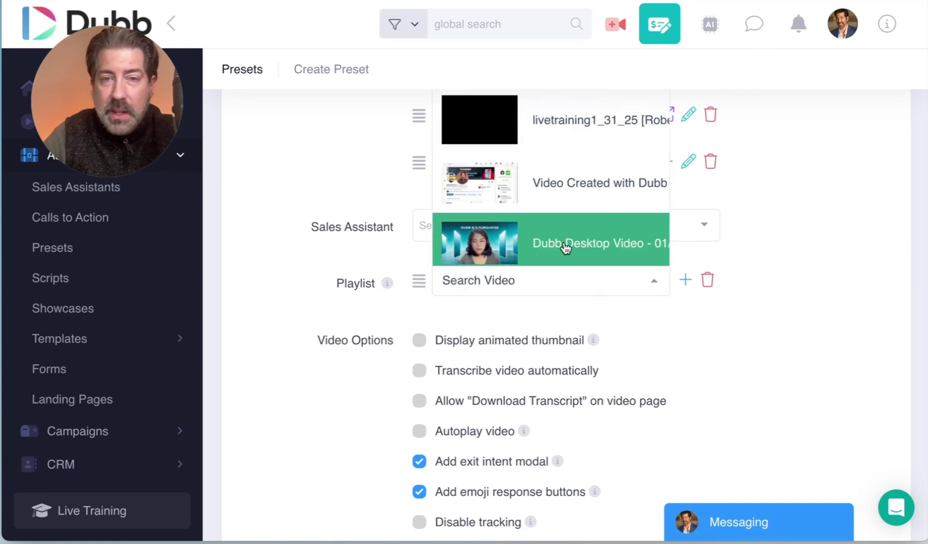
pyautogui.click(505, 247)
pyautogui.click(664, 286)
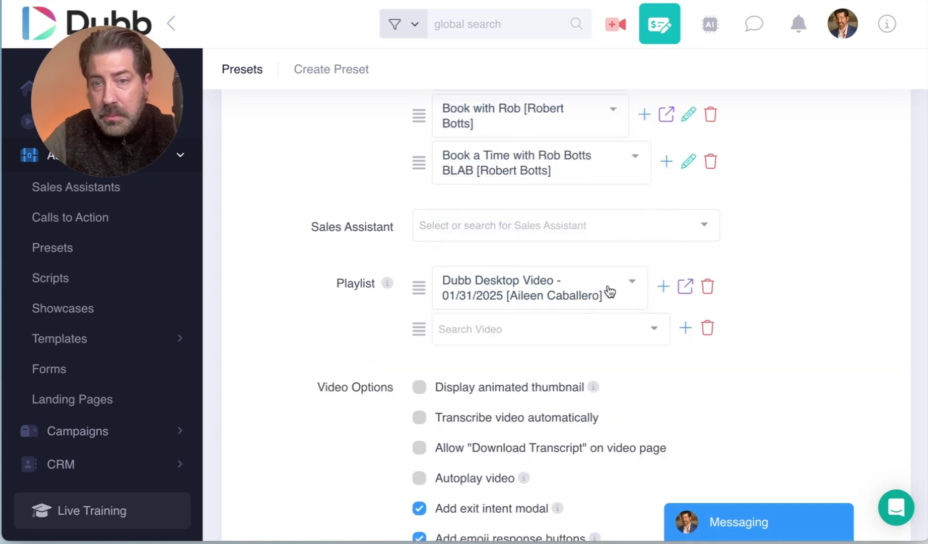
pyautogui.click(514, 329)
pyautogui.click(528, 183)
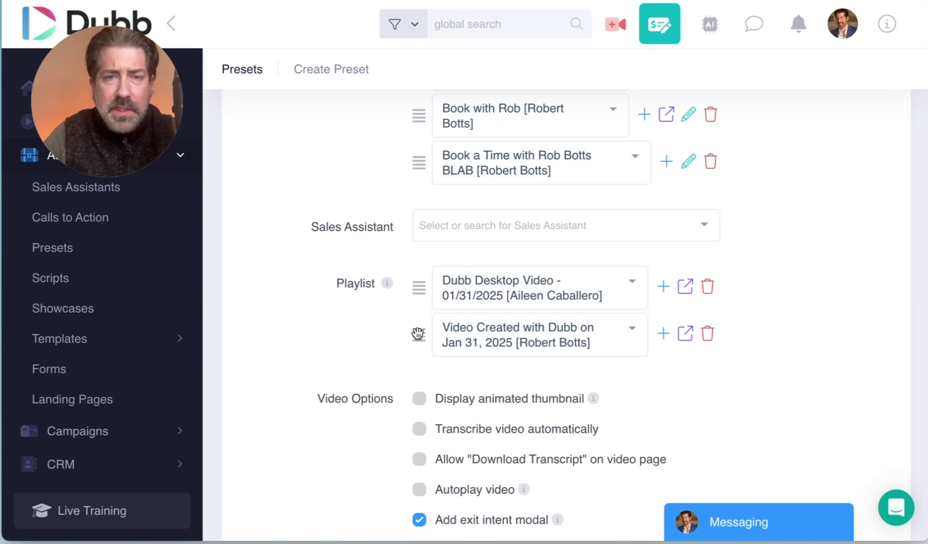
pyautogui.moveTo(422, 325); pyautogui.dragTo(411, 283)
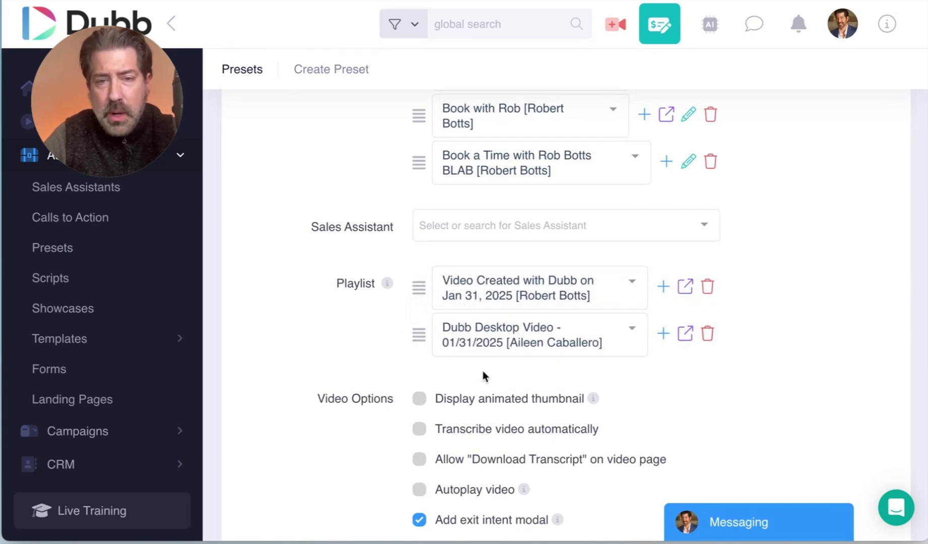
# Review the preset's video options, from the animated thumbnail setting to displaying the company logo, without changing any.
pyautogui.scroll(-4, 564, 381)
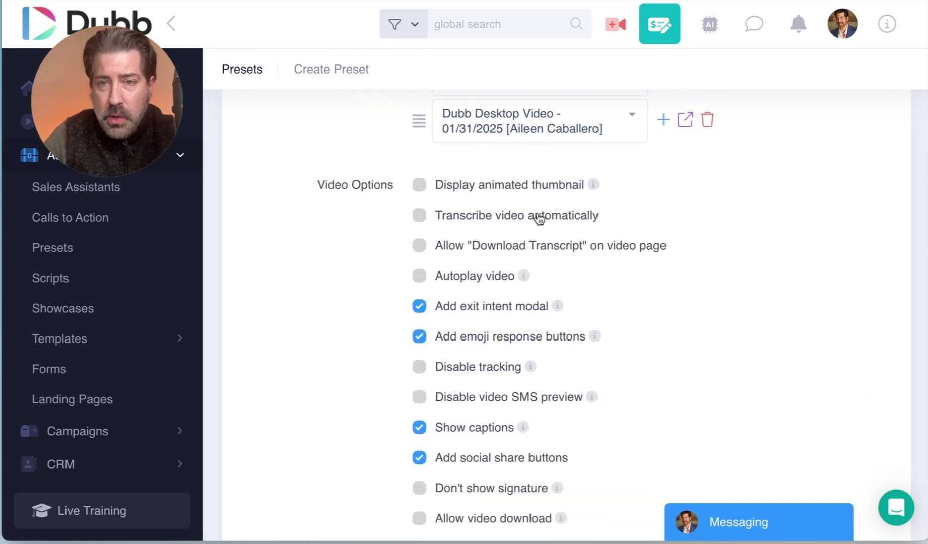
pyautogui.moveTo(524, 275)
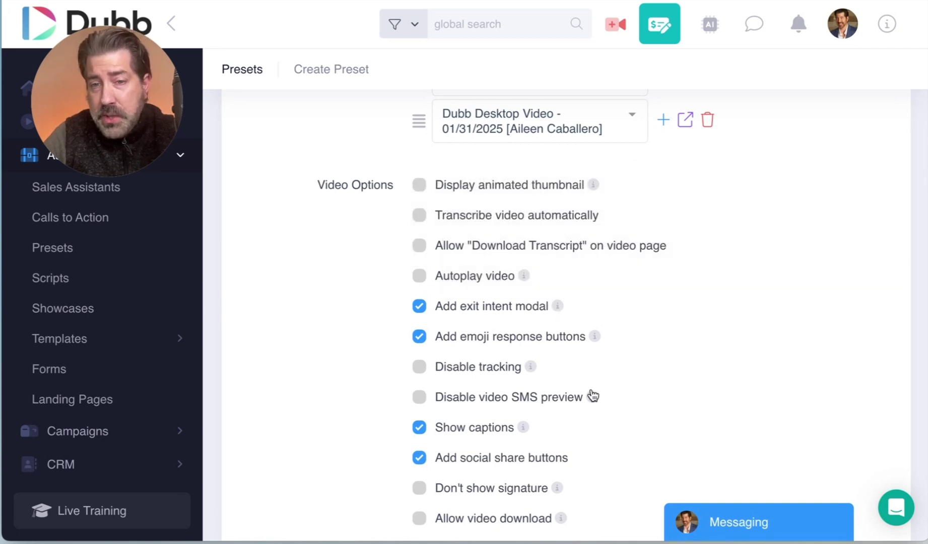
pyautogui.moveTo(593, 397)
pyautogui.scroll(-7, 593, 397)
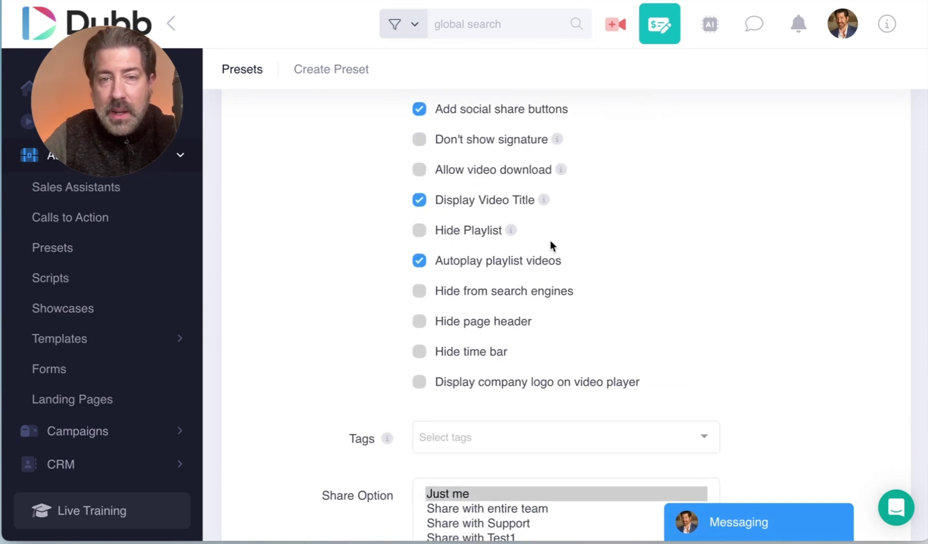
pyautogui.scroll(3, 551, 242)
pyautogui.scroll(1, 601, 261)
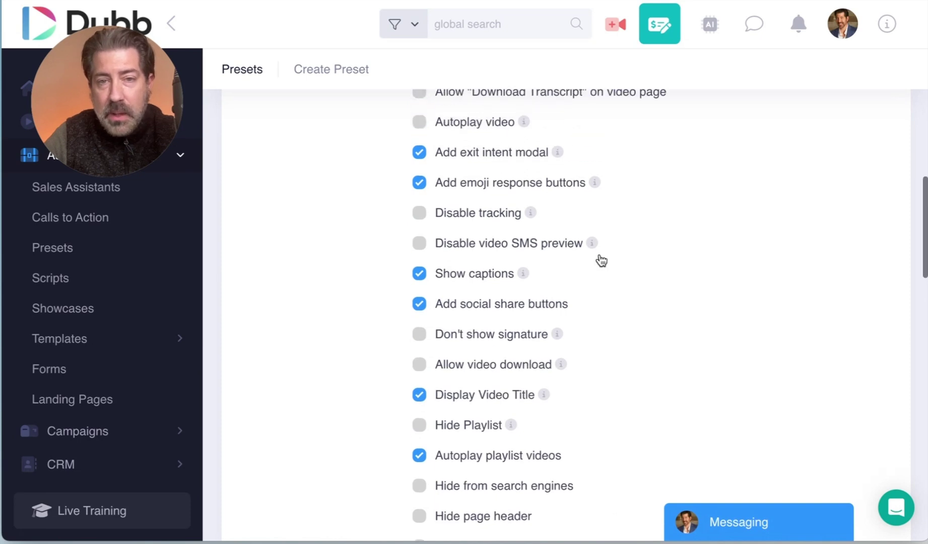
pyautogui.scroll(3, 601, 260)
pyautogui.scroll(-5, 601, 261)
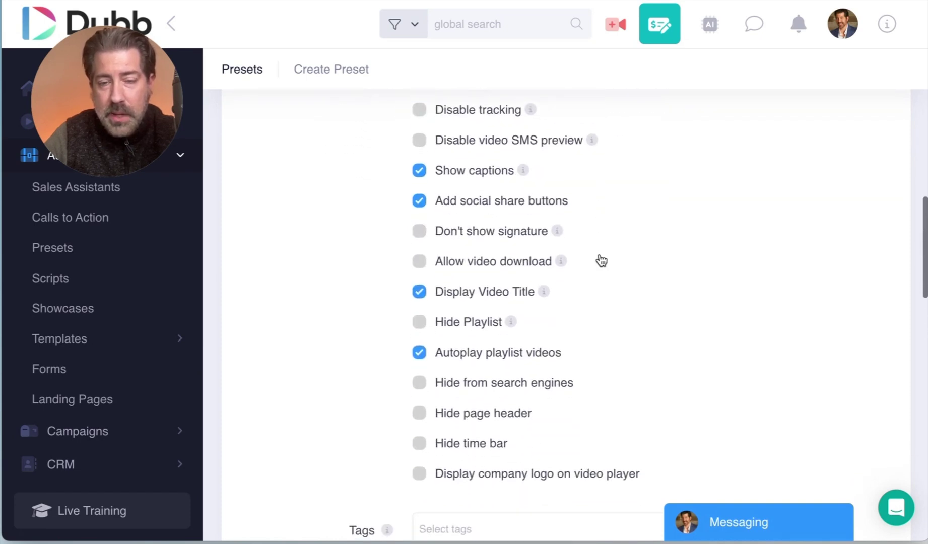
# Examine the preset's tags information and sharing settings, and view the available privacy choices without changing the selection.
pyautogui.scroll(-6, 600, 257)
pyautogui.moveTo(388, 218)
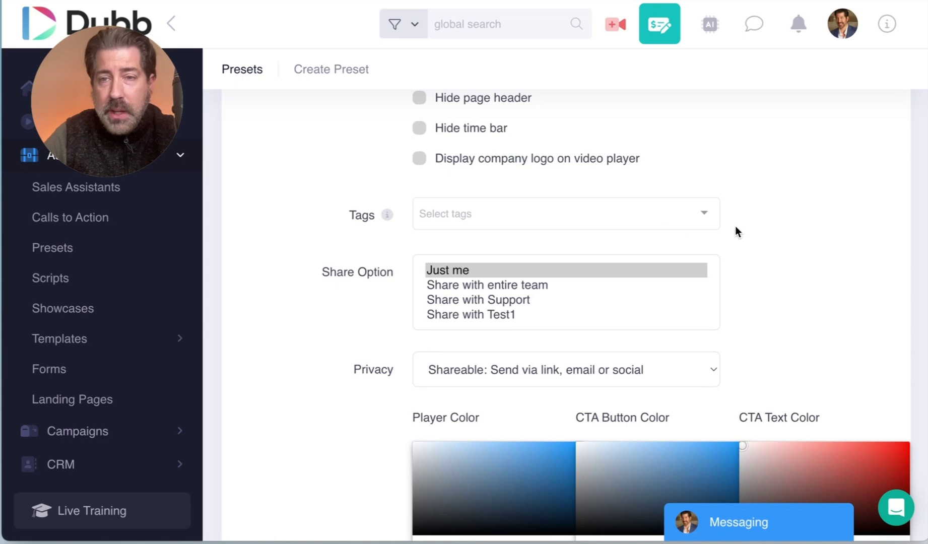
pyautogui.scroll(-1, 768, 275)
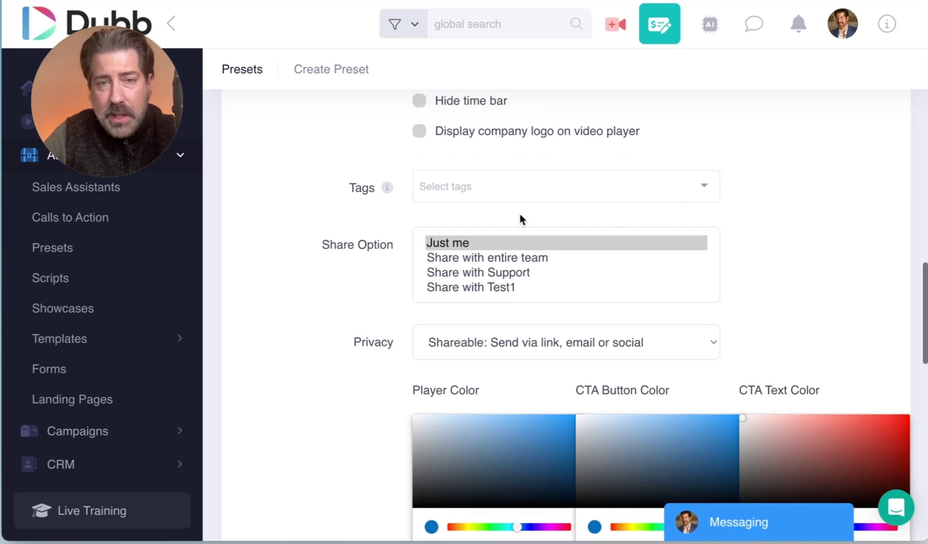
pyautogui.scroll(5, 452, 255)
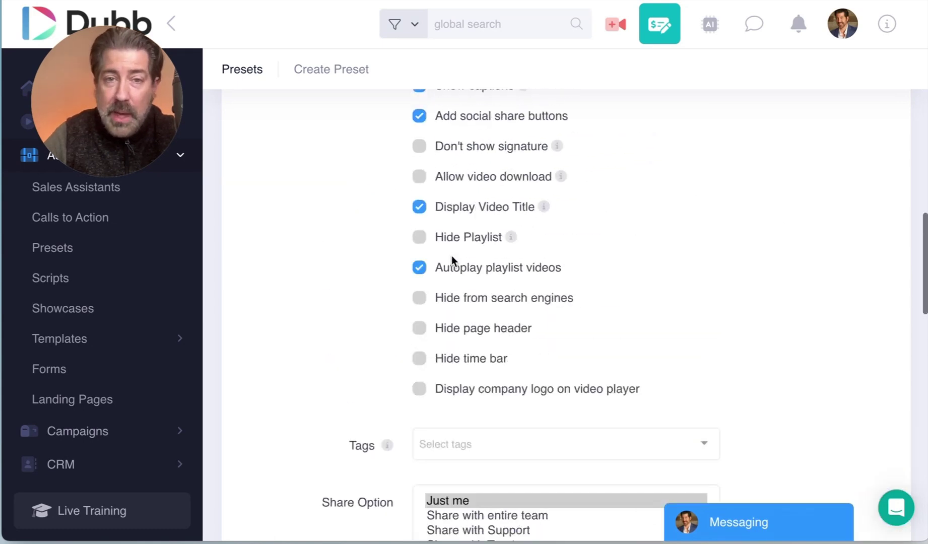
pyautogui.scroll(-10, 453, 255)
pyautogui.scroll(5, 454, 261)
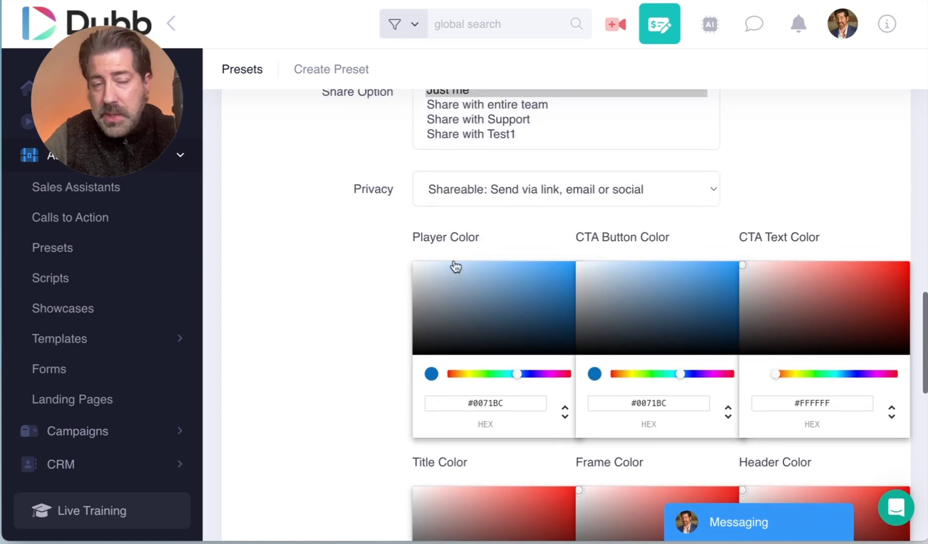
pyautogui.click(709, 188)
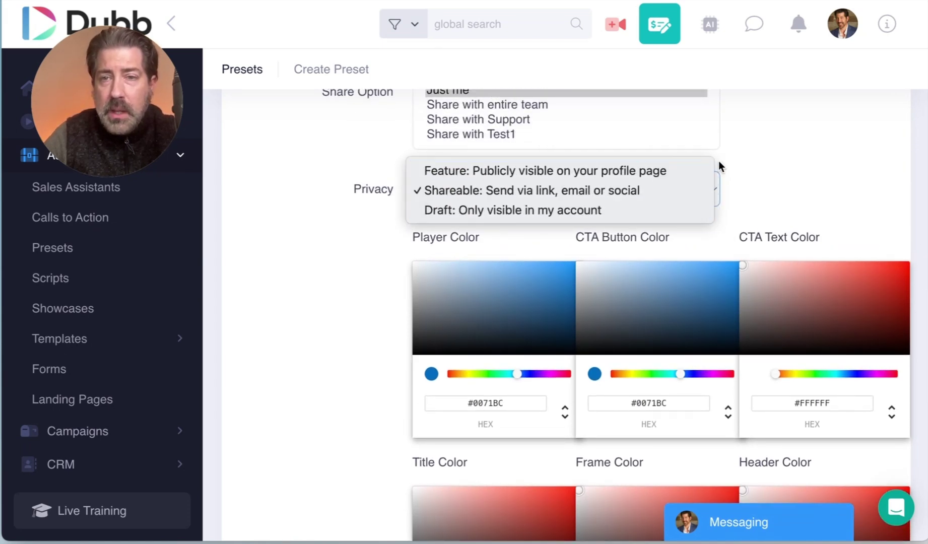
pyautogui.click(742, 167)
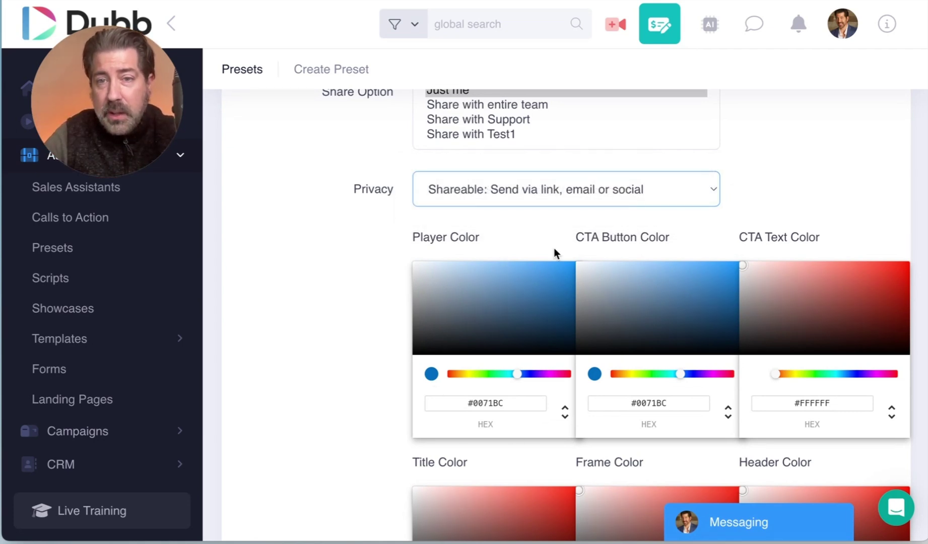
# Review the color settings for the player, CTA button, CTA text, title, frame and header.
pyautogui.scroll(-5, 621, 269)
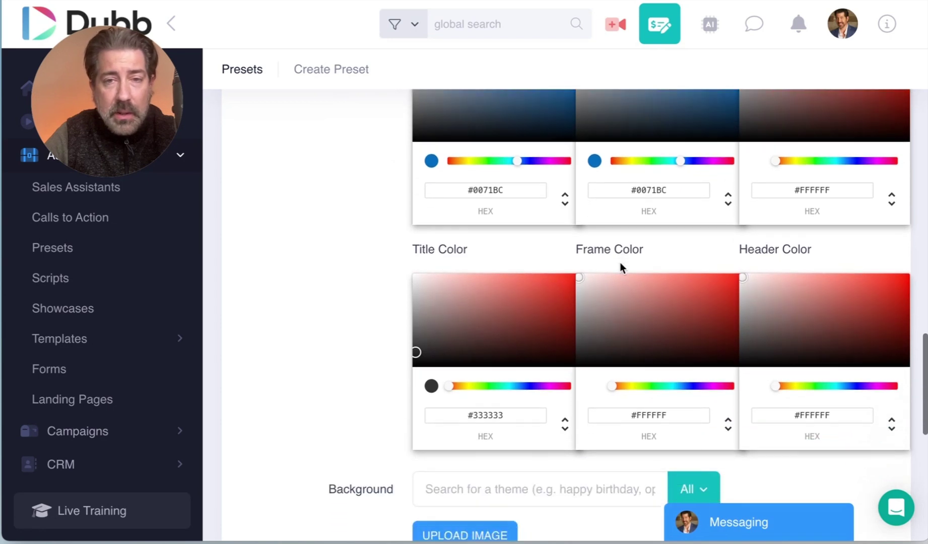
pyautogui.scroll(-2, 620, 262)
pyautogui.scroll(3, 601, 214)
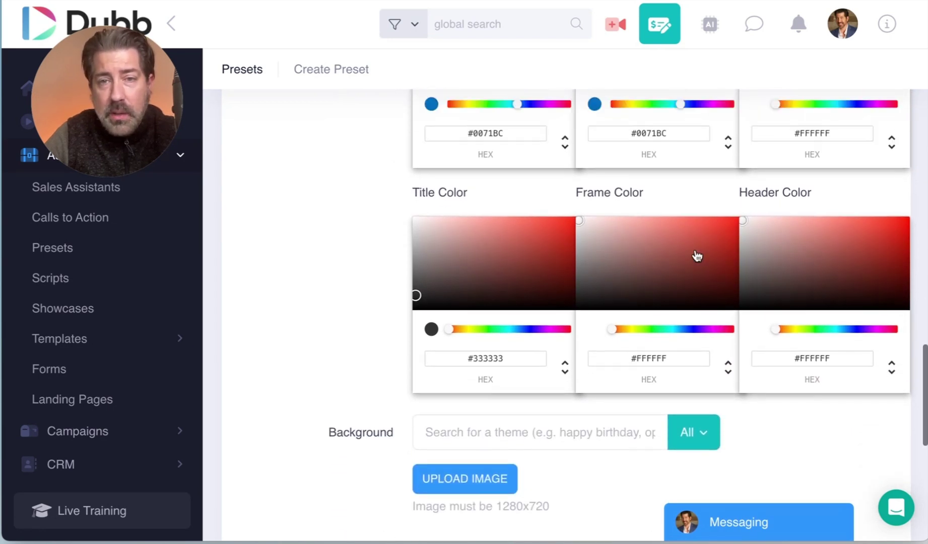
pyautogui.scroll(2, 695, 250)
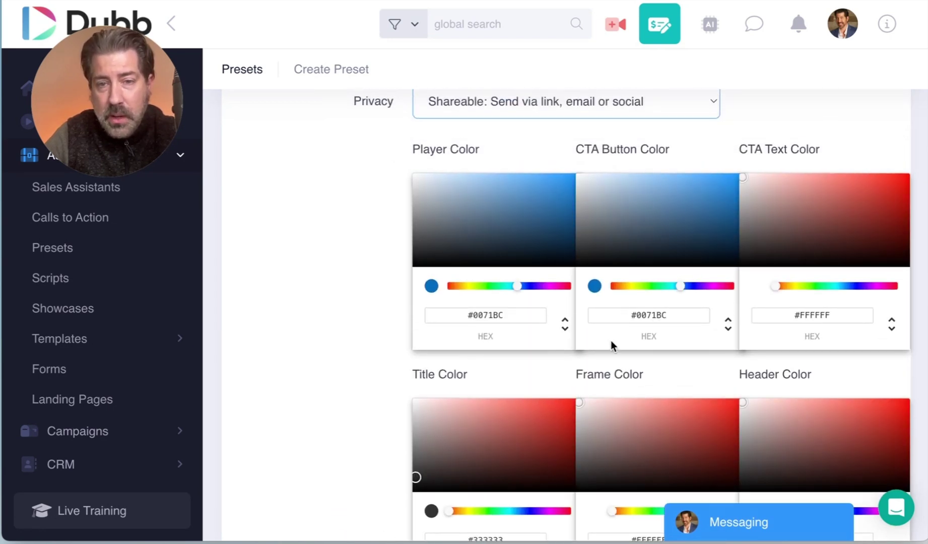
# Search the background images for "theme", look through them, and check the required size for an uploaded image.
pyautogui.scroll(-8, 614, 346)
pyautogui.scroll(-1, 611, 341)
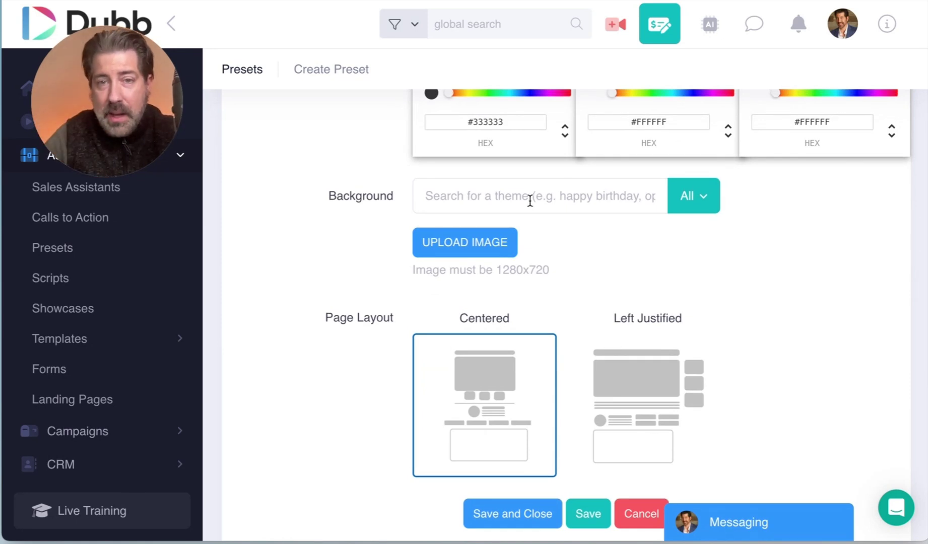
pyautogui.click(553, 196)
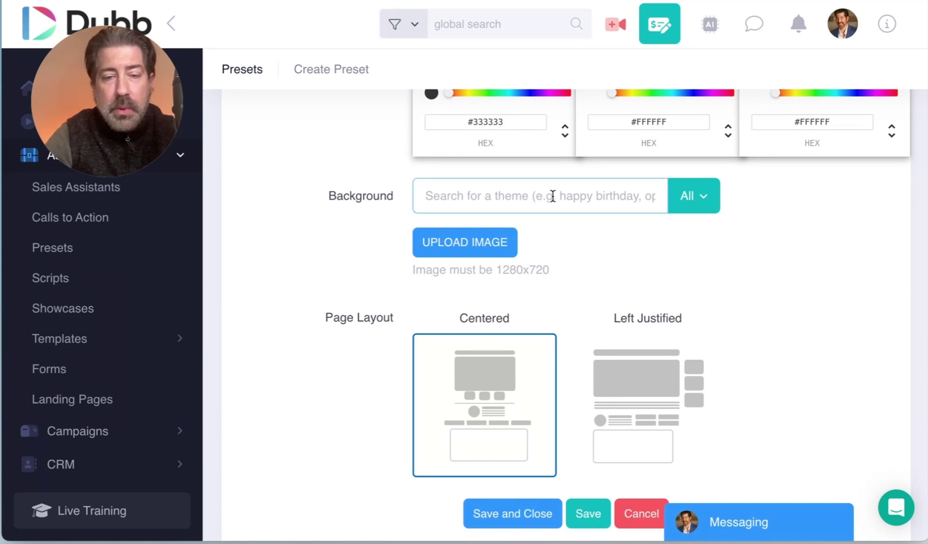
pyautogui.write('theme')
pyautogui.scroll(-1, 597, 343)
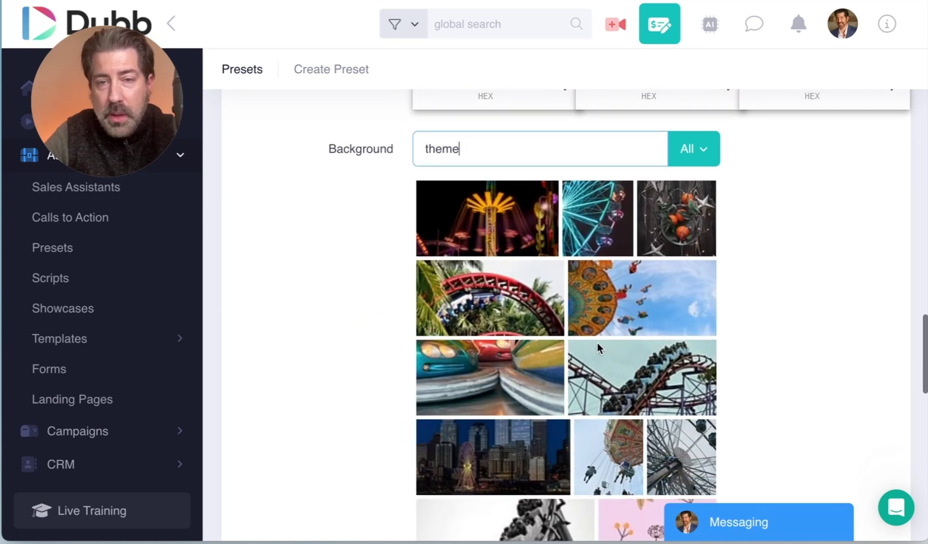
pyautogui.scroll(-8, 597, 343)
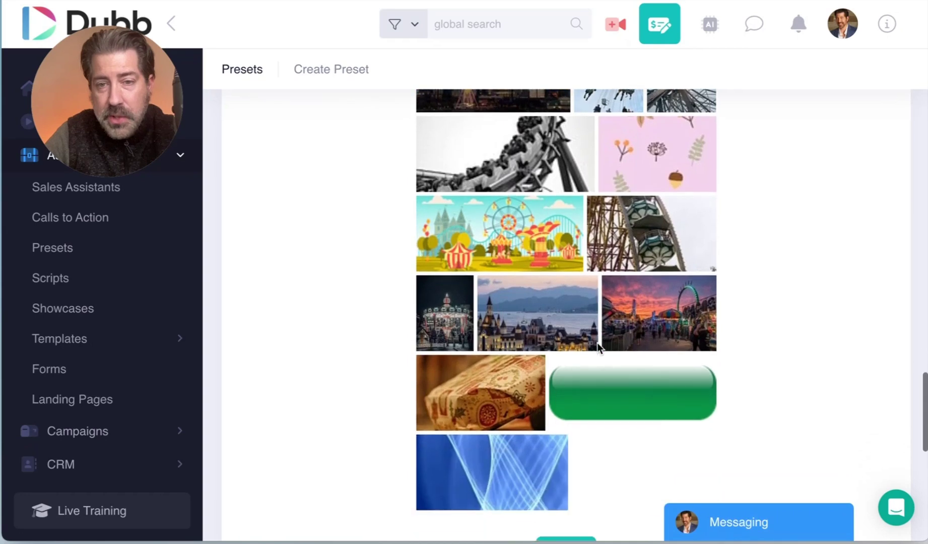
pyautogui.scroll(-5, 596, 343)
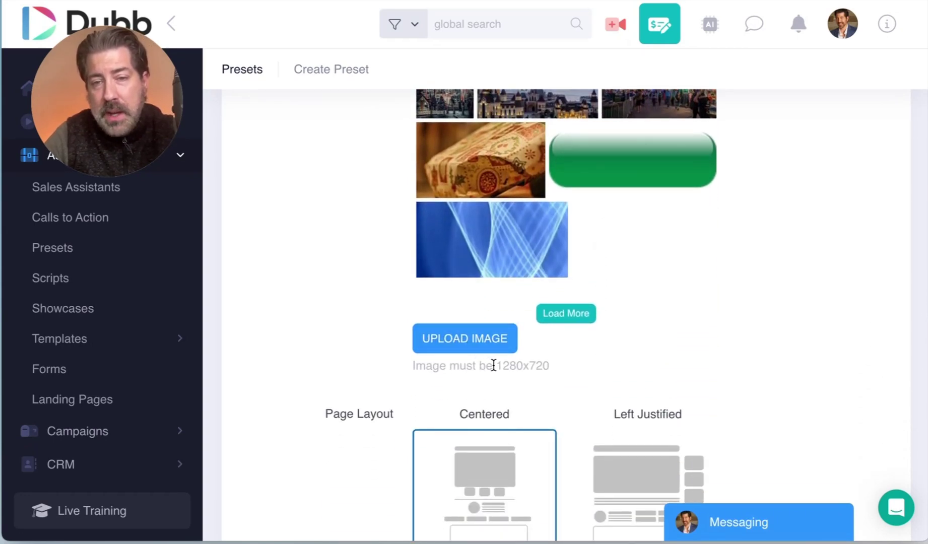
pyautogui.moveTo(494, 366); pyautogui.dragTo(553, 368)
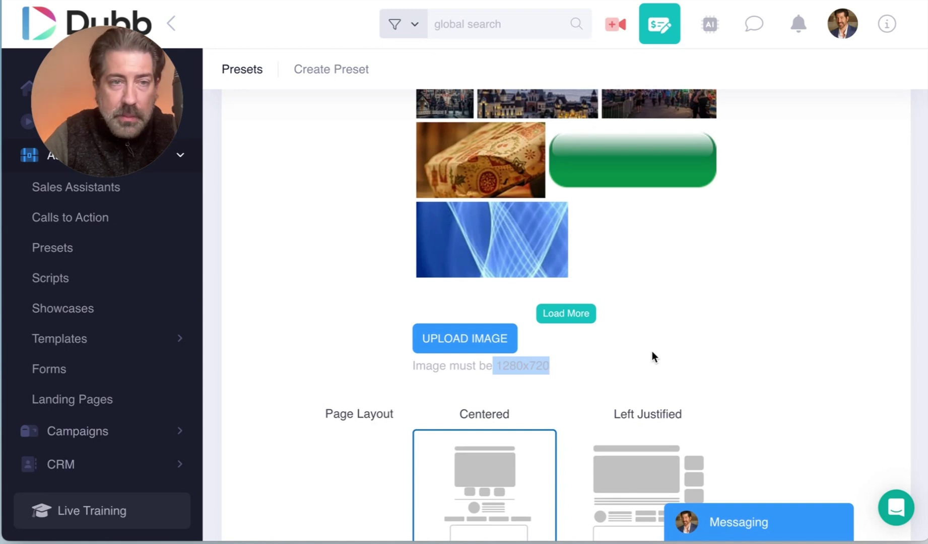
pyautogui.scroll(-5, 661, 359)
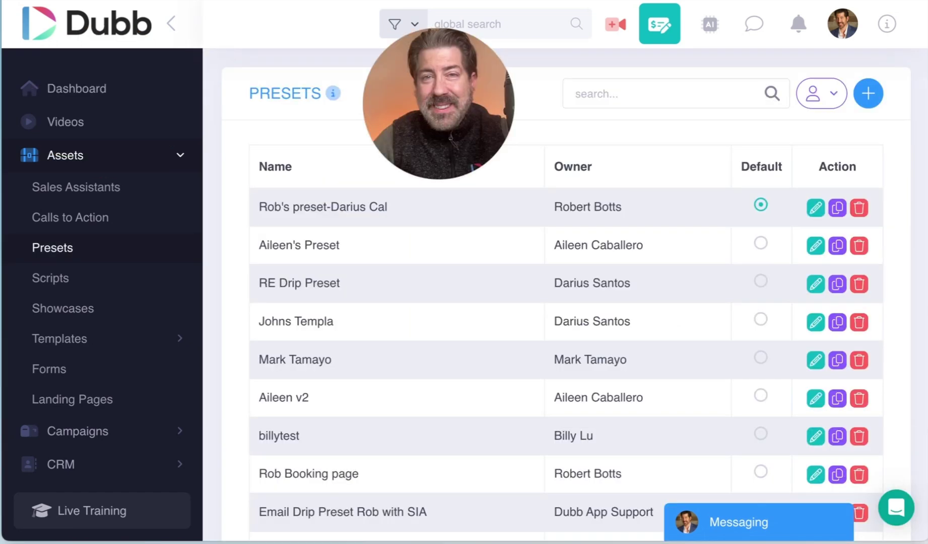
# Look through the presets list, including which preset is marked as the default.
pyautogui.scroll(-4, 727, 382)
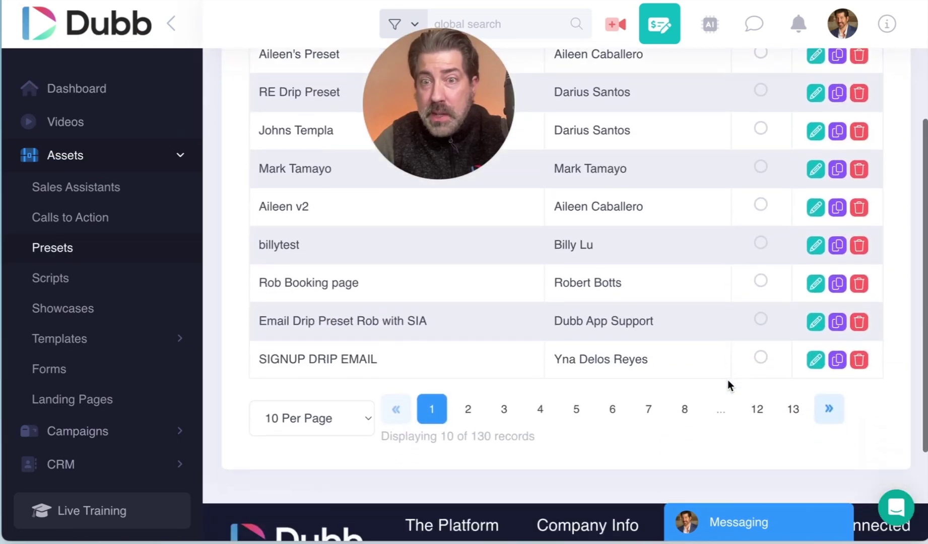
pyautogui.scroll(1, 727, 380)
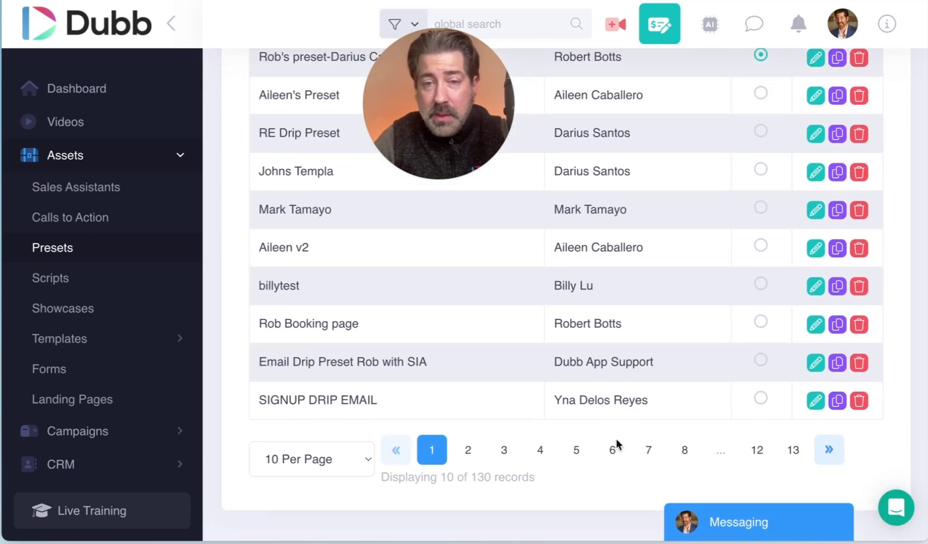
pyautogui.scroll(3, 633, 348)
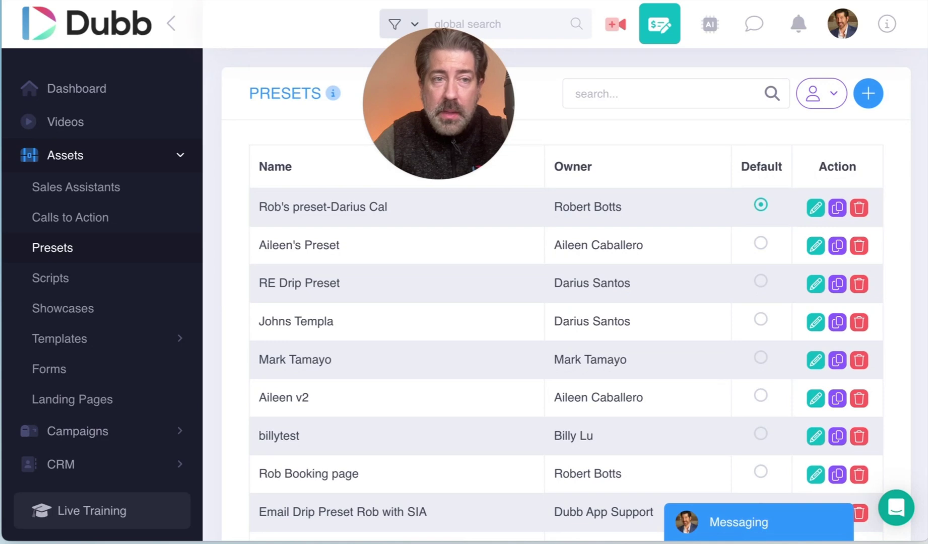
pyautogui.moveTo(625, 144); pyautogui.dragTo(747, 191)
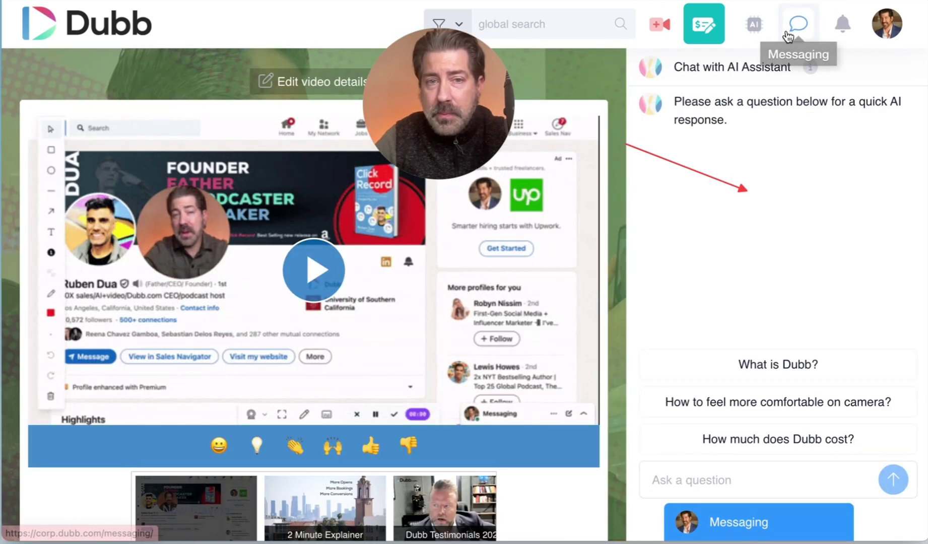
# View the landing page of "Video Created with Dubb on Jan 31, 2025" and browse the presets that can be applied to that video.
pyautogui.scroll(-5, 464, 227)
pyautogui.scroll(7, 463, 227)
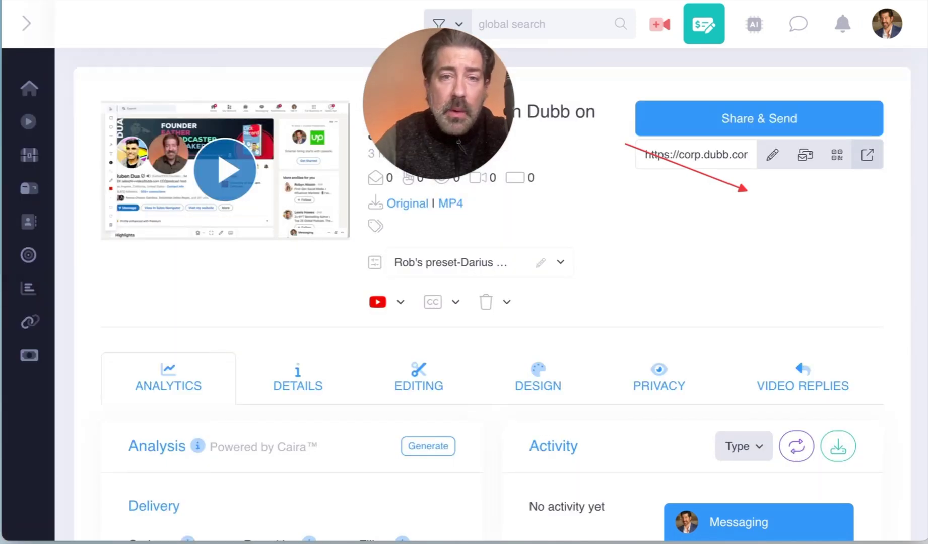
pyautogui.moveTo(454, 76); pyautogui.dragTo(237, 314)
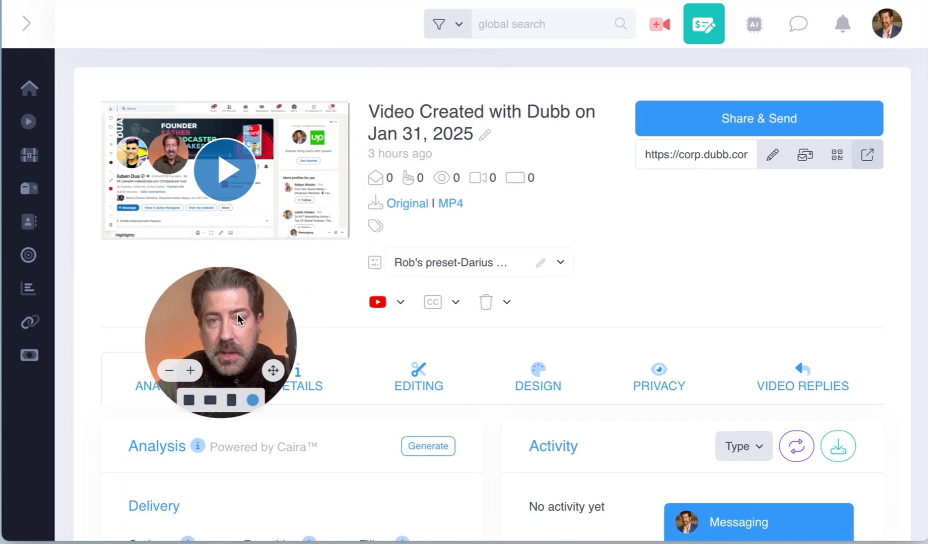
pyautogui.click(561, 263)
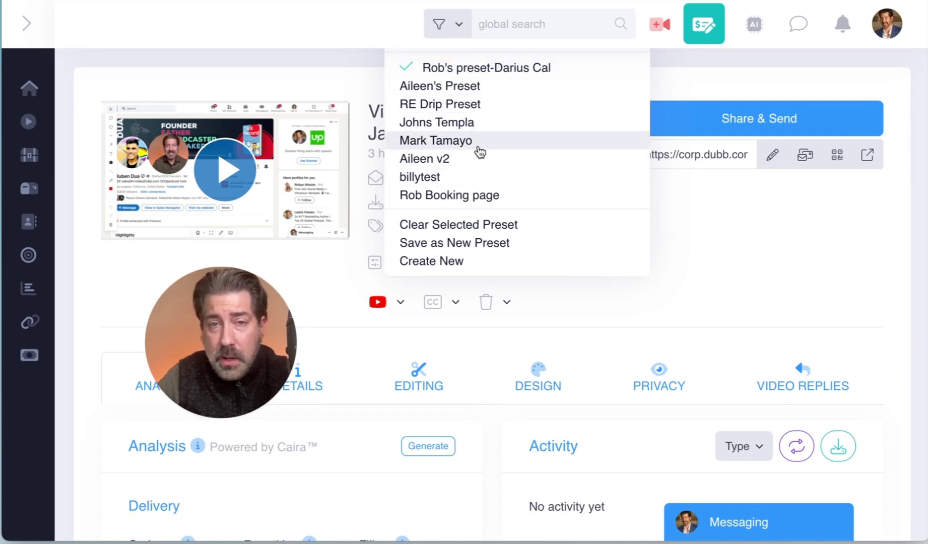
pyautogui.scroll(-3, 487, 165)
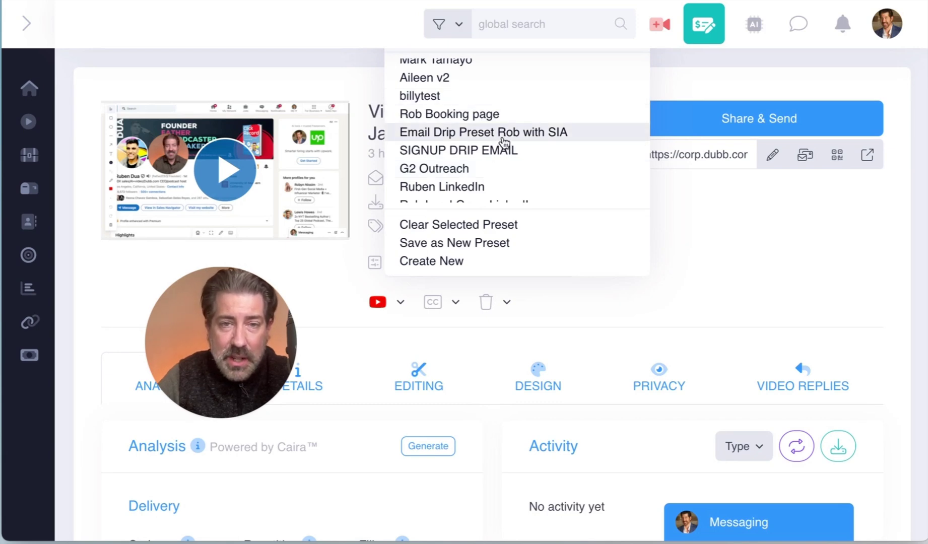
pyautogui.scroll(-1, 504, 142)
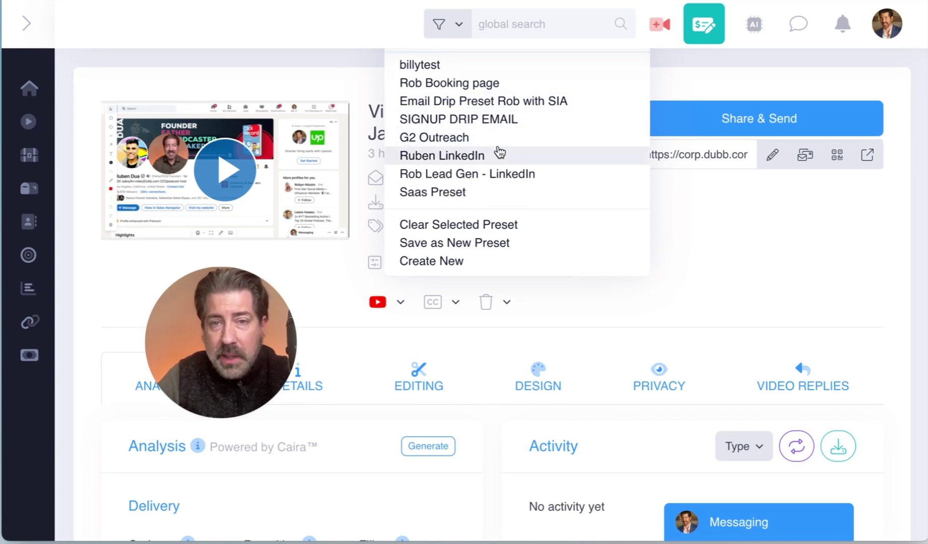
# Apply the LinkedIn preset listed directly below "G2 Outreach" to the video and view its playlist and call-to-action on the landing page.
pyautogui.click(467, 156)
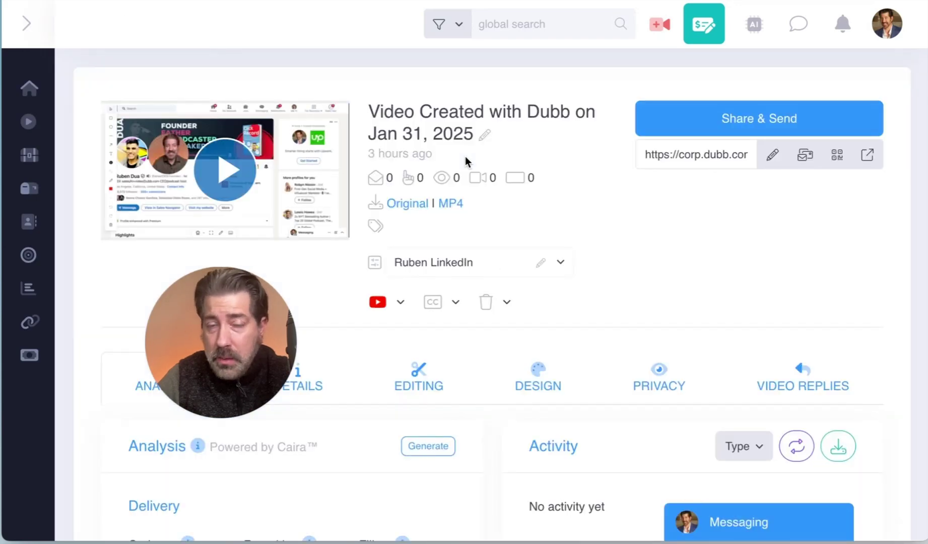
pyautogui.click(867, 155)
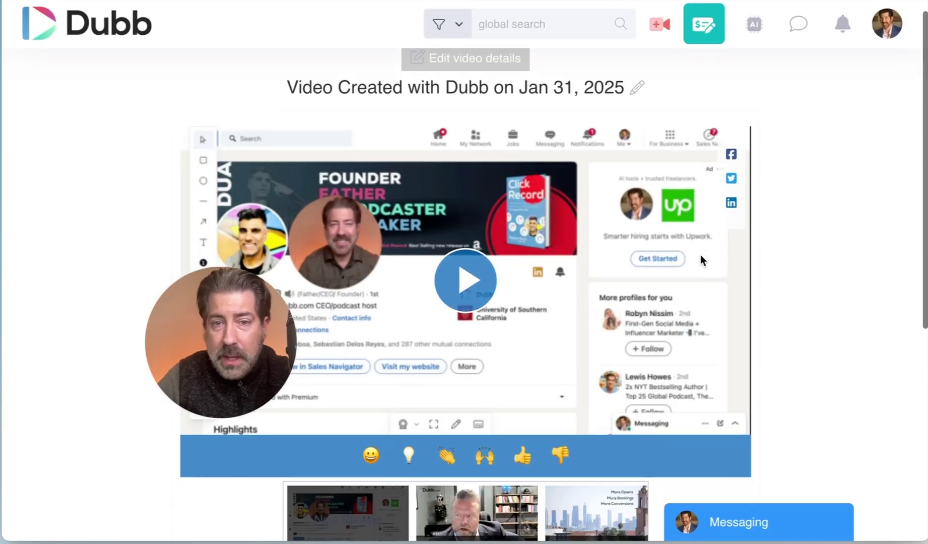
pyautogui.scroll(-5, 701, 254)
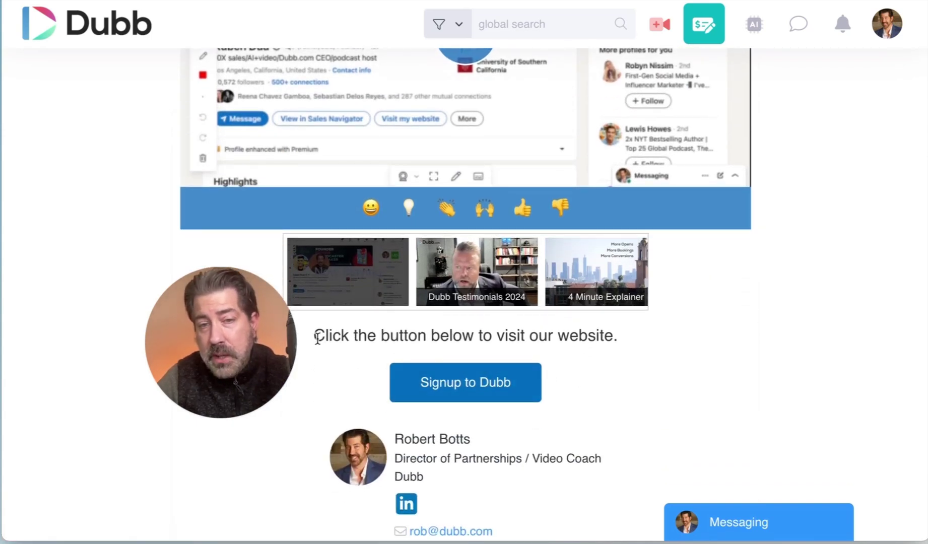
# Highlight the call-to-action message above "Signup to Dubb" on the landing page, and view and dismiss the call-to-action popup.
pyautogui.moveTo(316, 338); pyautogui.dragTo(622, 328)
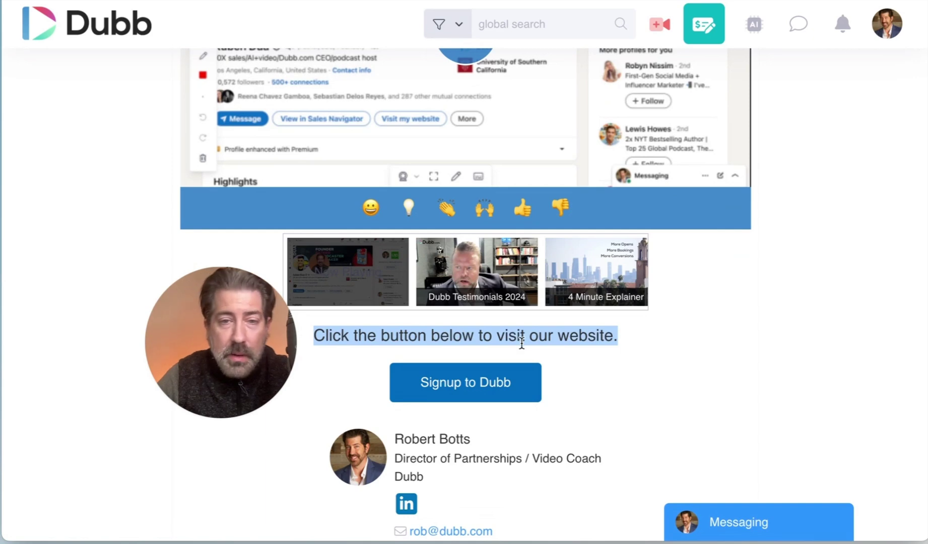
pyautogui.click(704, 24)
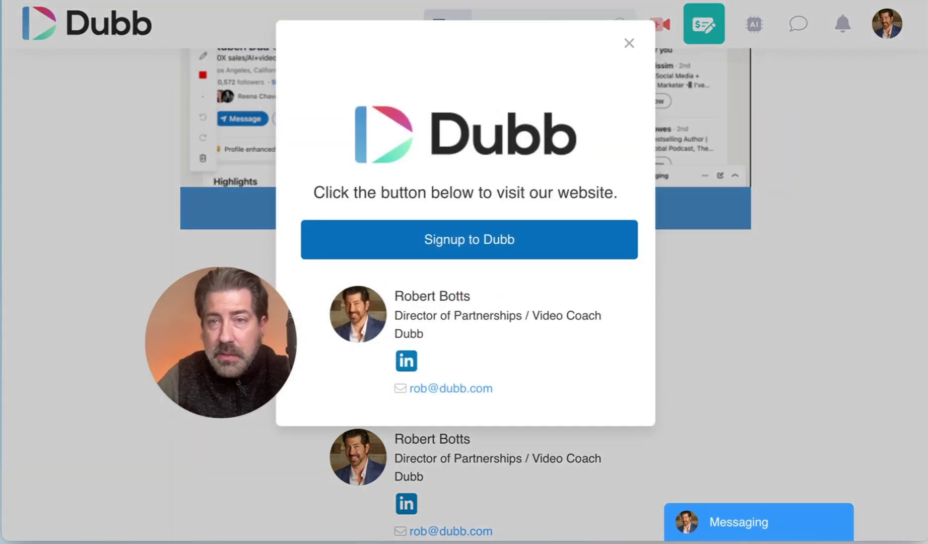
pyautogui.click(630, 46)
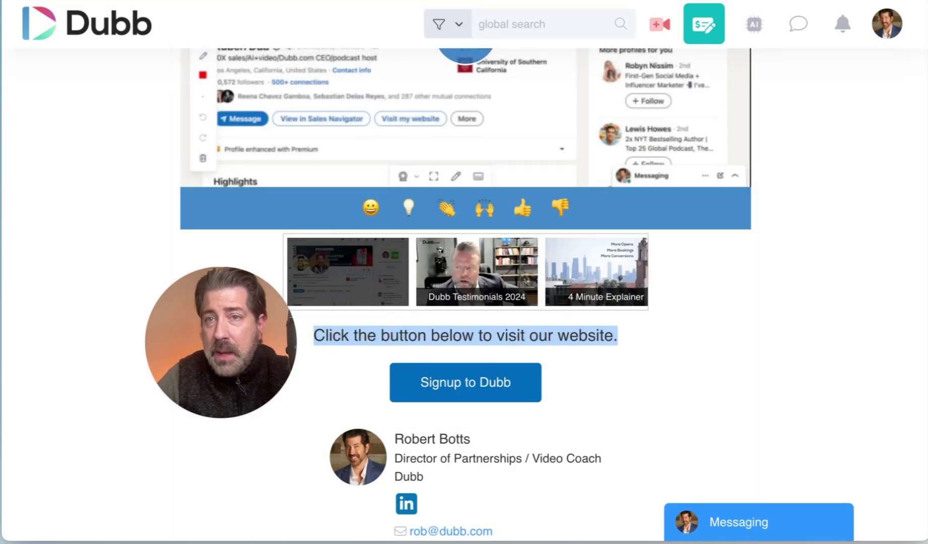